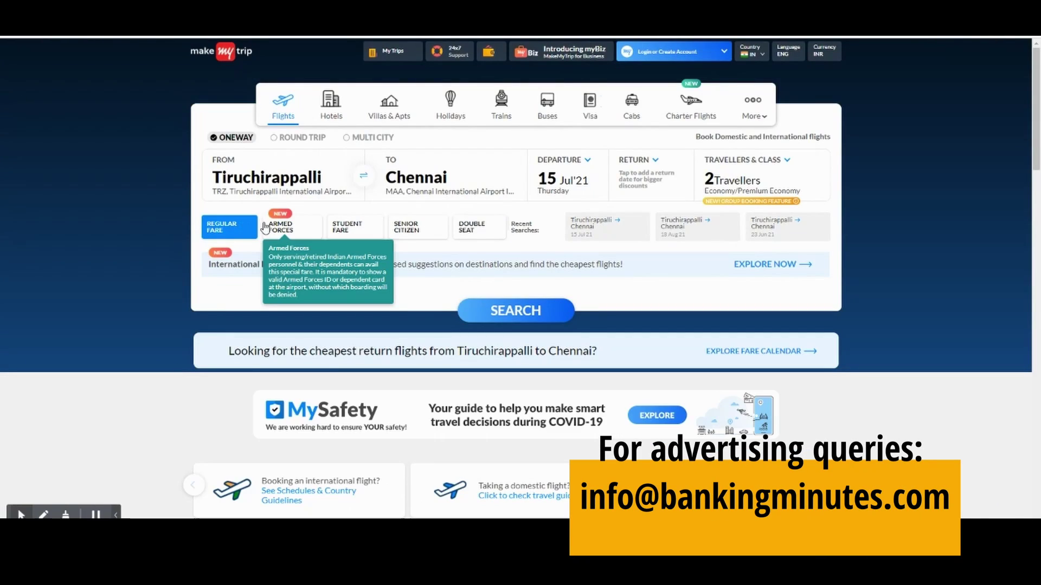
- Switch the Tiruchirappalli–Chennai search to round trip, returning 19 Aug'21
{"action": "left_click_drag", "start_coordinate": [276, 192], "coordinate": [106, 82]}
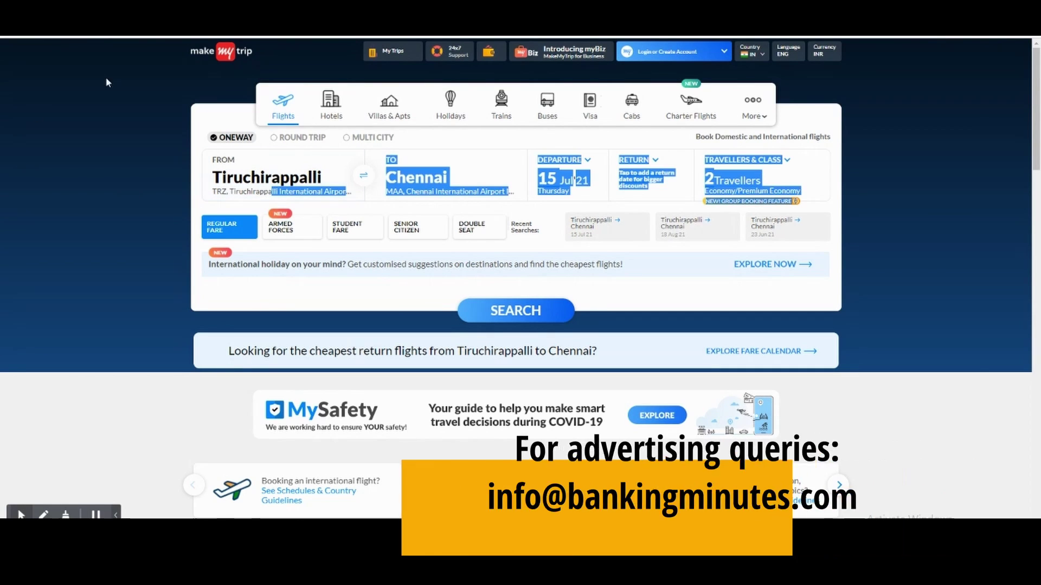
{"action": "left_click", "coordinate": [85, 115]}
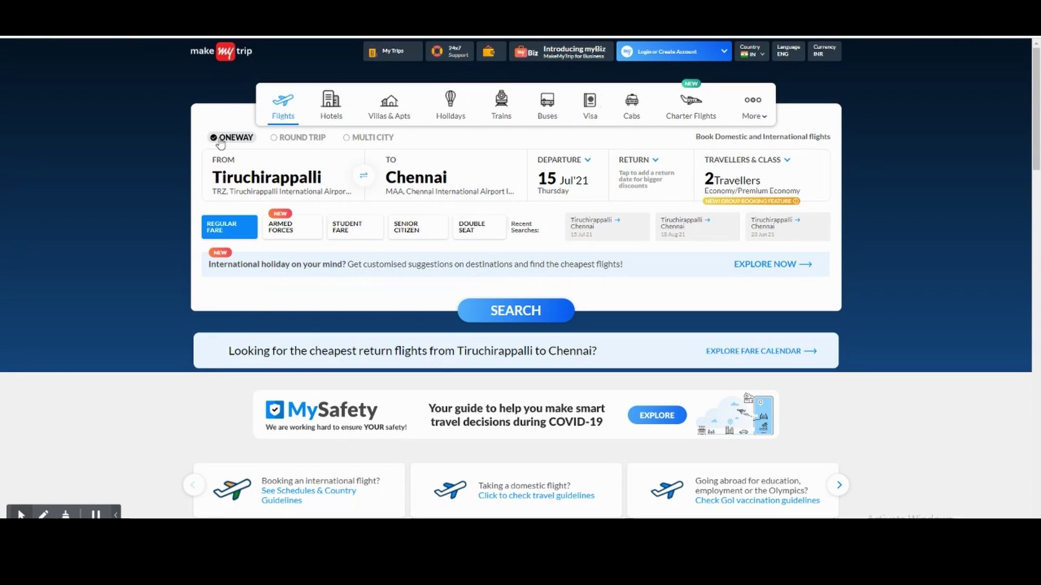
{"action": "left_click", "coordinate": [274, 138]}
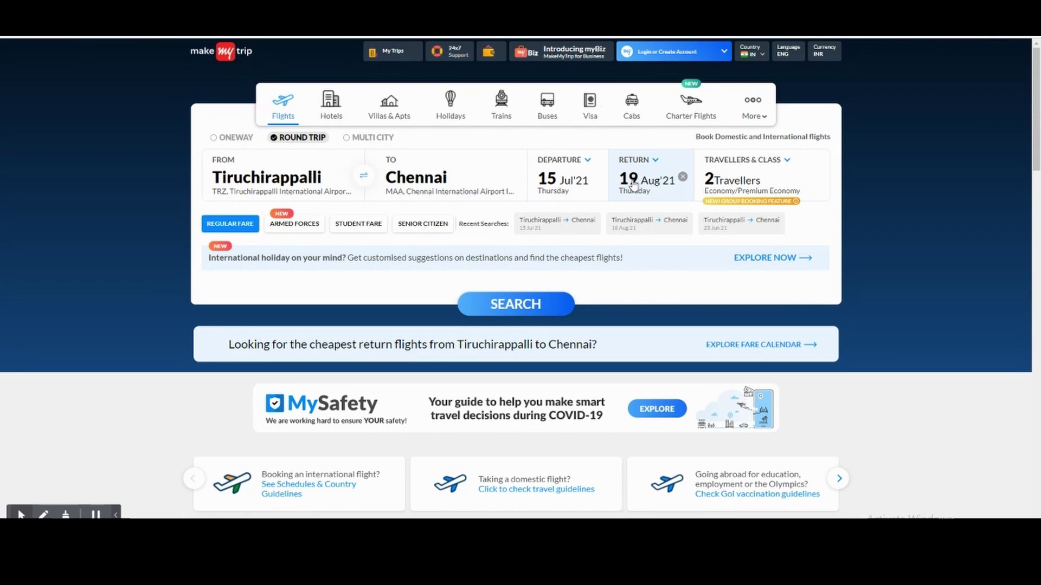
- Switch to a multi-city trip with the second leg going to Goa on 25 Jun
{"action": "left_click", "coordinate": [347, 139]}
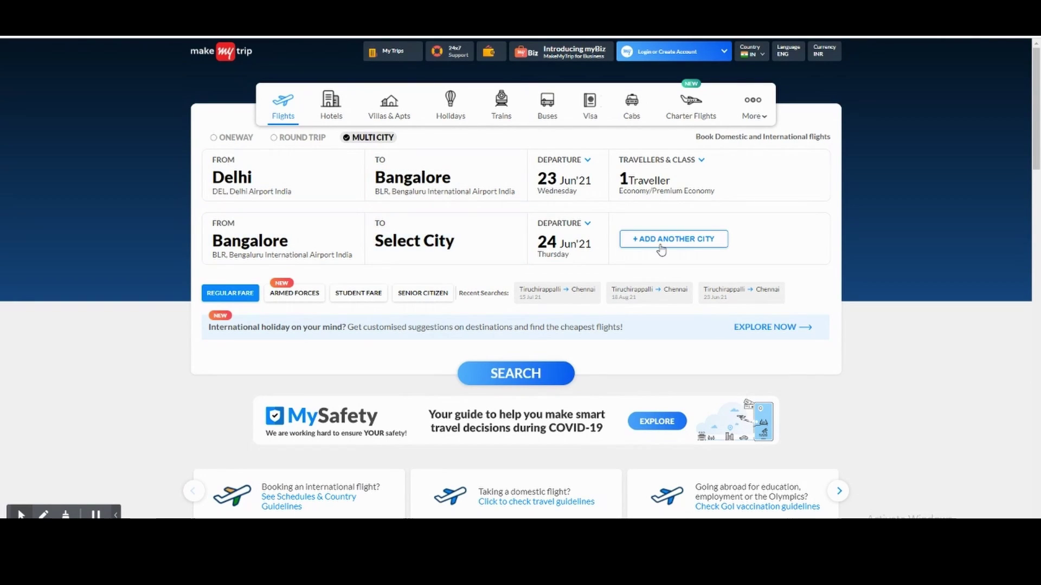
{"action": "left_click", "coordinate": [465, 235]}
{"action": "left_click", "coordinate": [390, 307]}
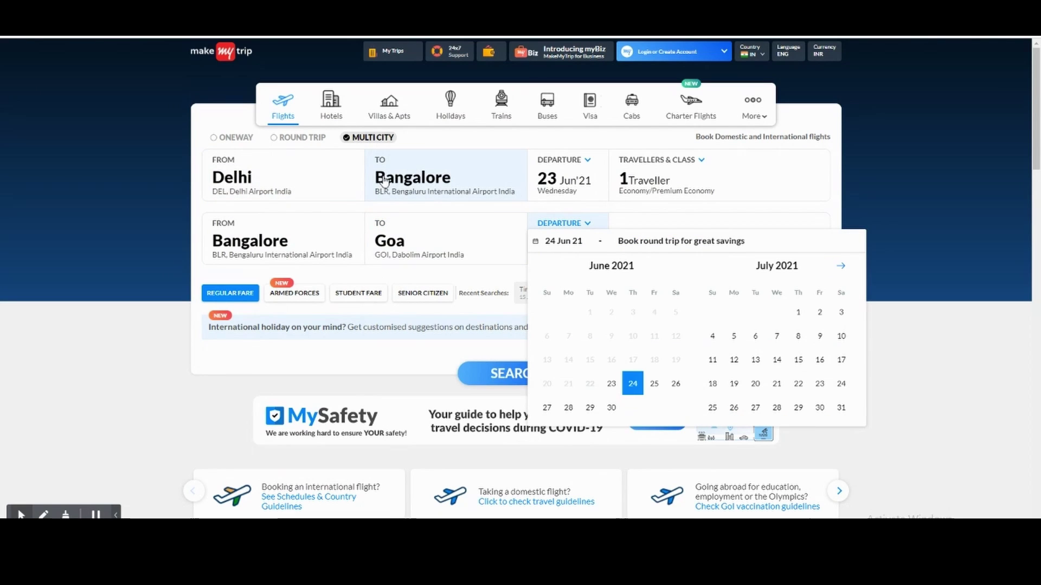
{"action": "left_click", "coordinate": [655, 384]}
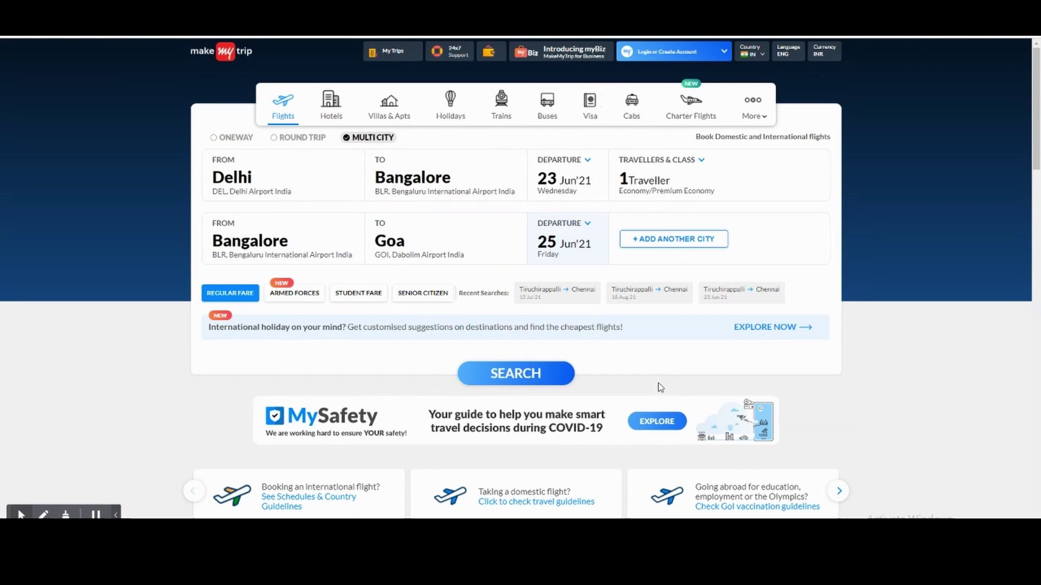
- Add a third leg to Chennai, then return the search to one-way
{"action": "left_click", "coordinate": [652, 245]}
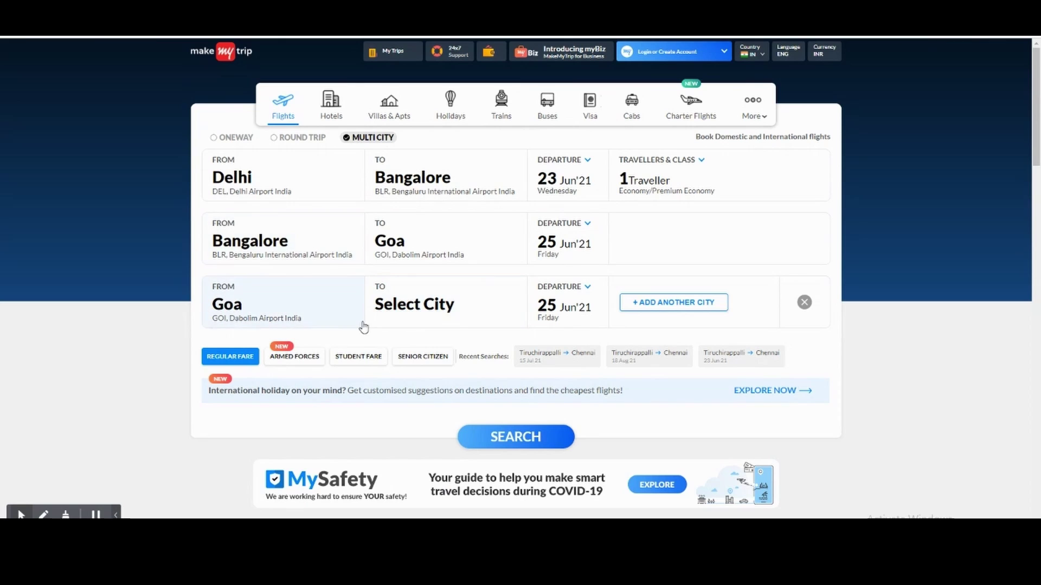
{"action": "left_click", "coordinate": [417, 307]}
{"action": "left_click", "coordinate": [408, 375]}
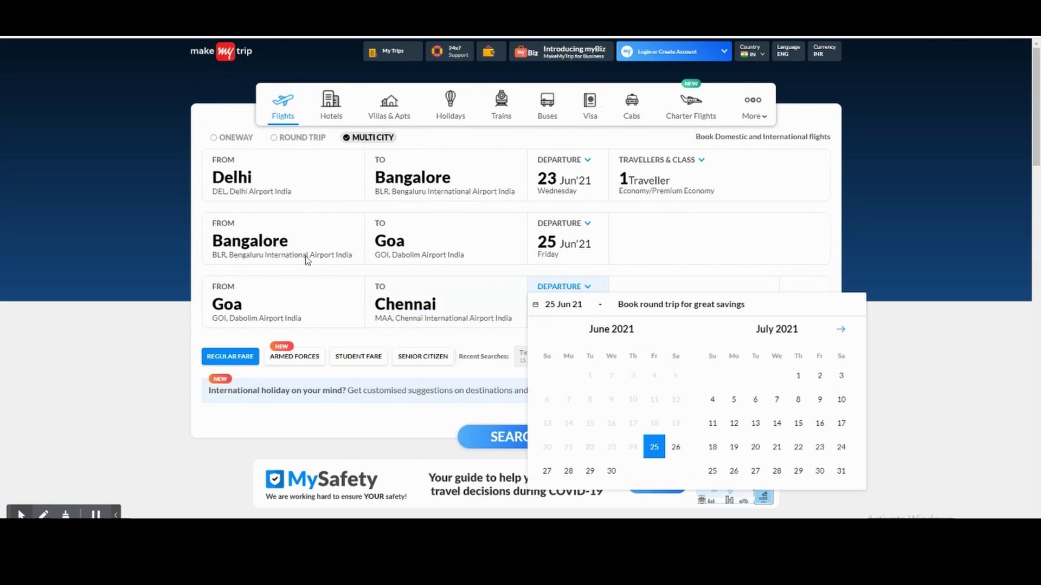
{"action": "left_click", "coordinate": [204, 211]}
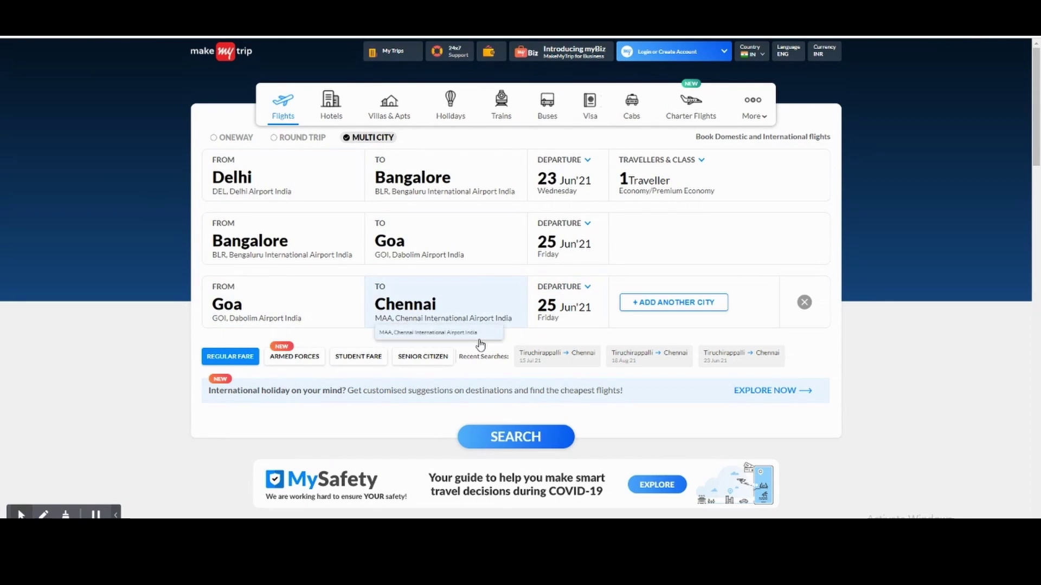
{"action": "left_click", "coordinate": [214, 139]}
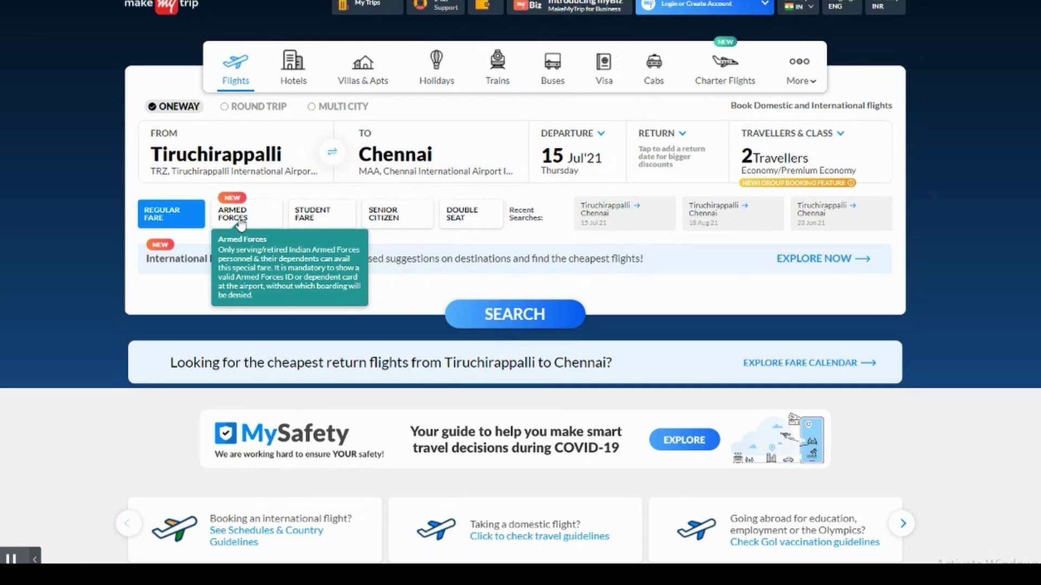
{"action": "mouse_move", "coordinate": [302, 220]}
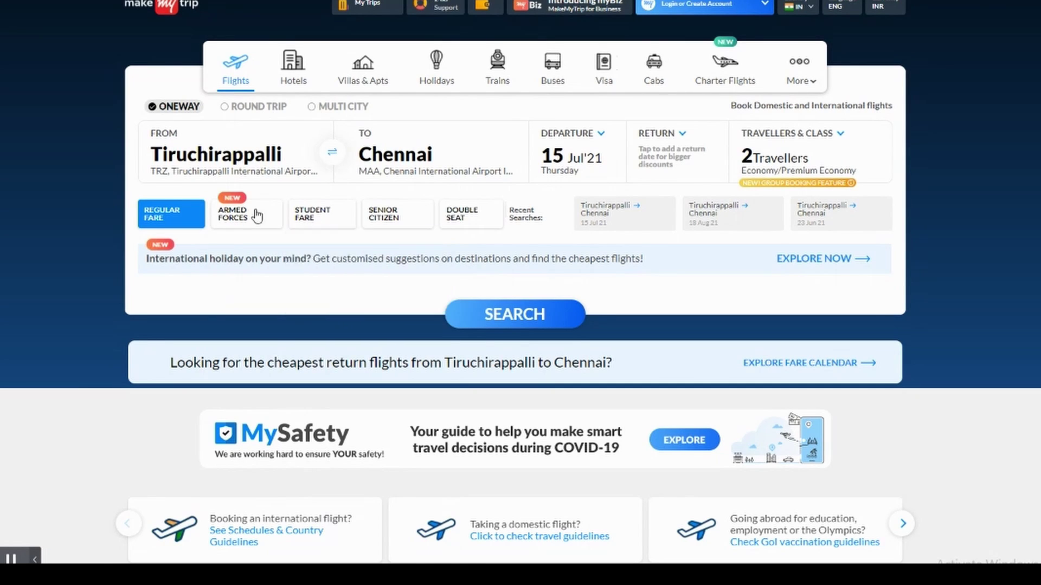
{"action": "mouse_move", "coordinate": [235, 214]}
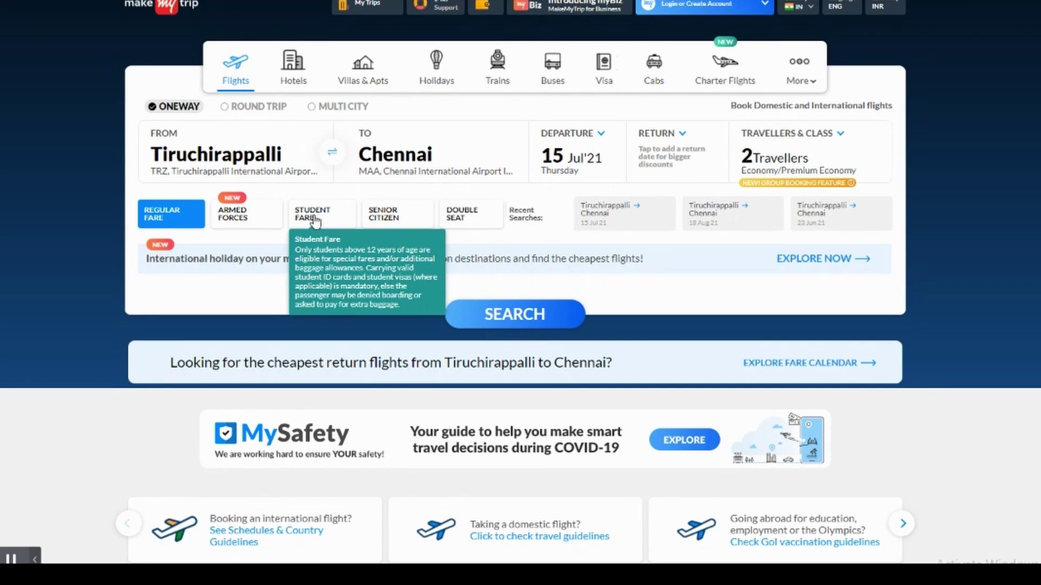
{"action": "mouse_move", "coordinate": [386, 215]}
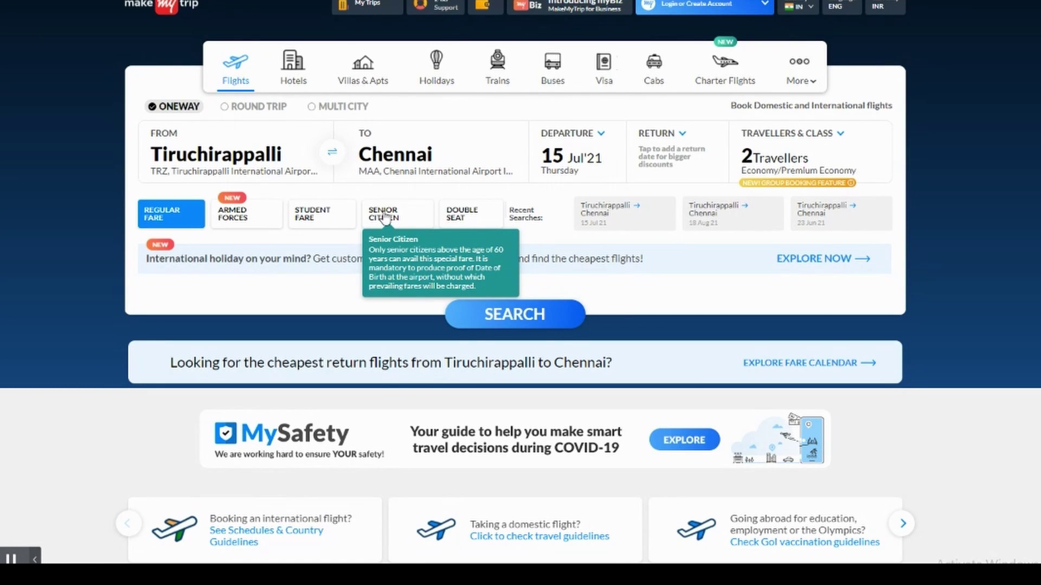
{"action": "mouse_move", "coordinate": [450, 216]}
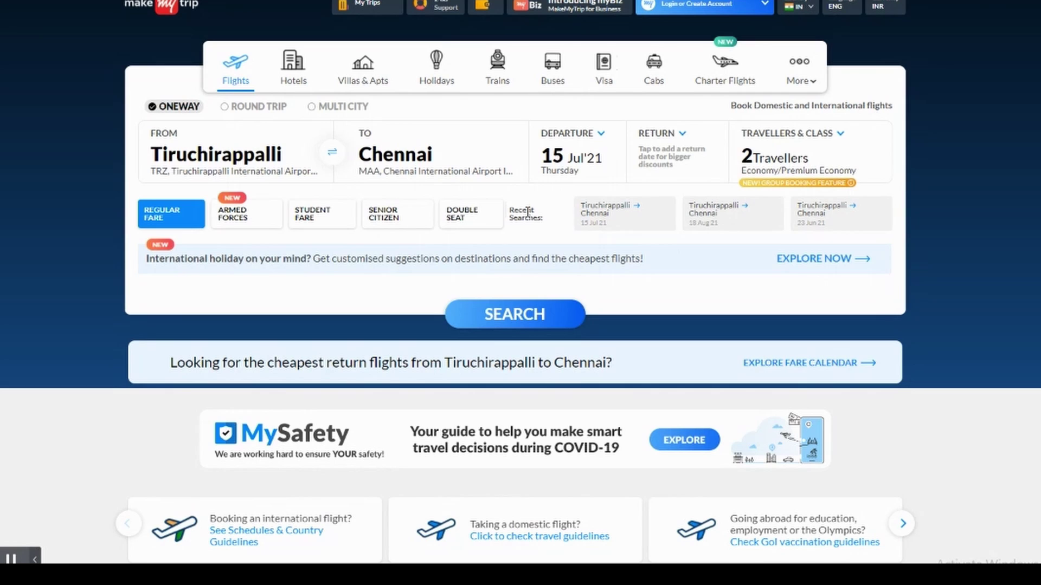
- Set the one-way search from Coimbatore to Tiruchirappalli on 16 Jul'21 and show traveller options
{"action": "left_click", "coordinate": [233, 164]}
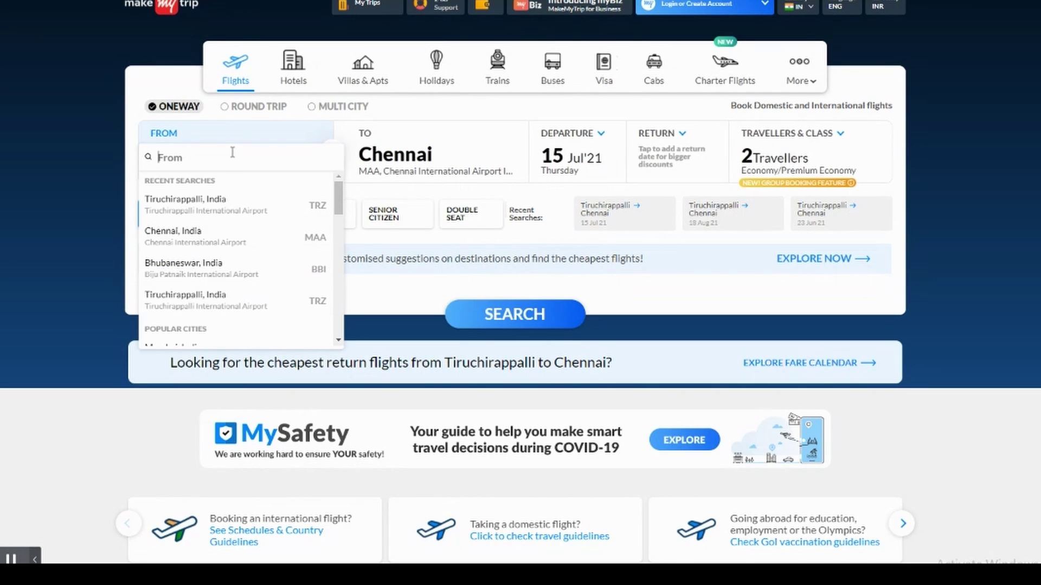
{"action": "type", "text": "coim"}
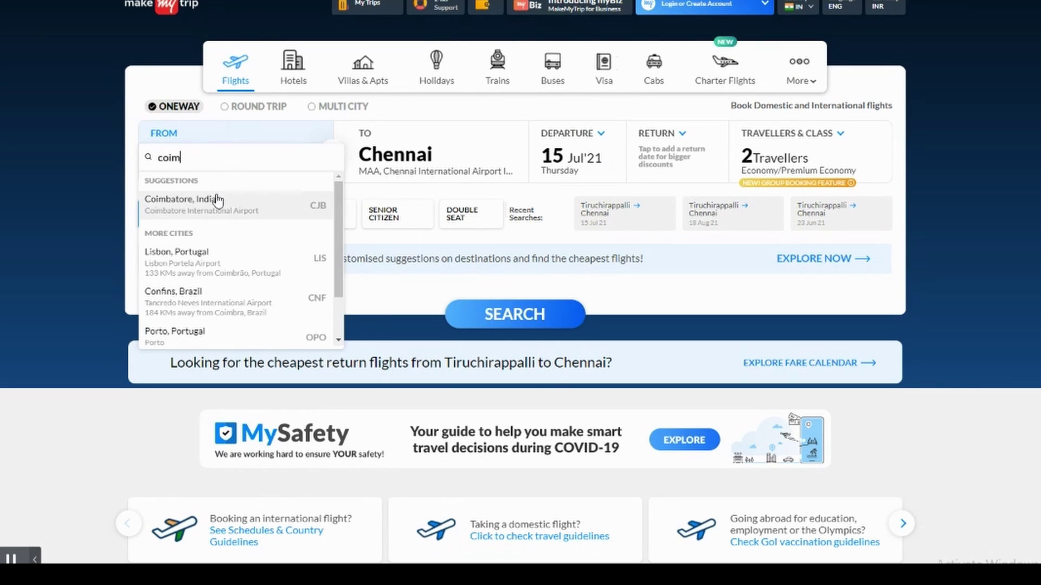
{"action": "left_click", "coordinate": [217, 202]}
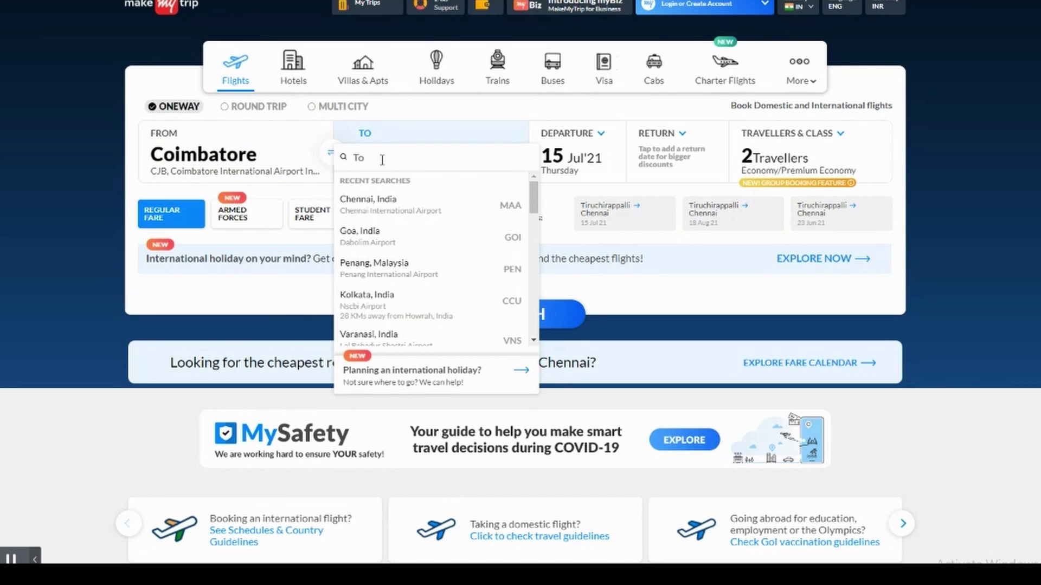
{"action": "type", "text": "tir"}
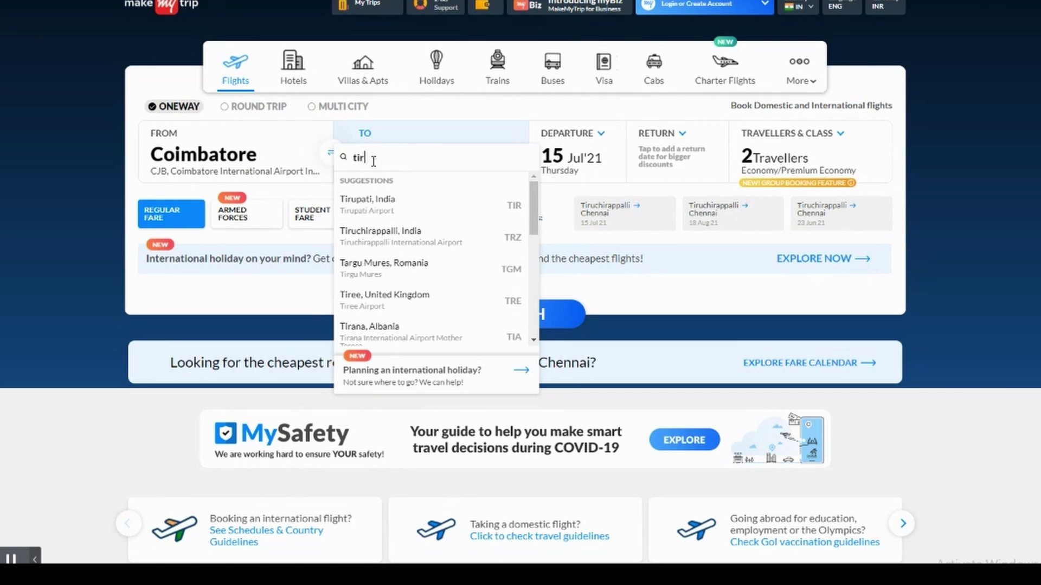
{"action": "left_click", "coordinate": [407, 239]}
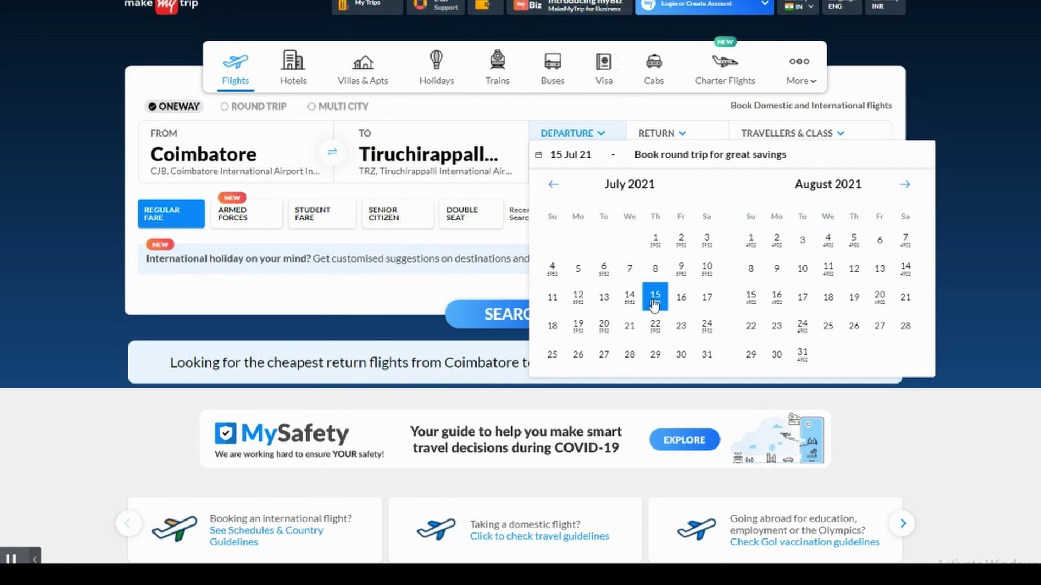
{"action": "left_click", "coordinate": [680, 298]}
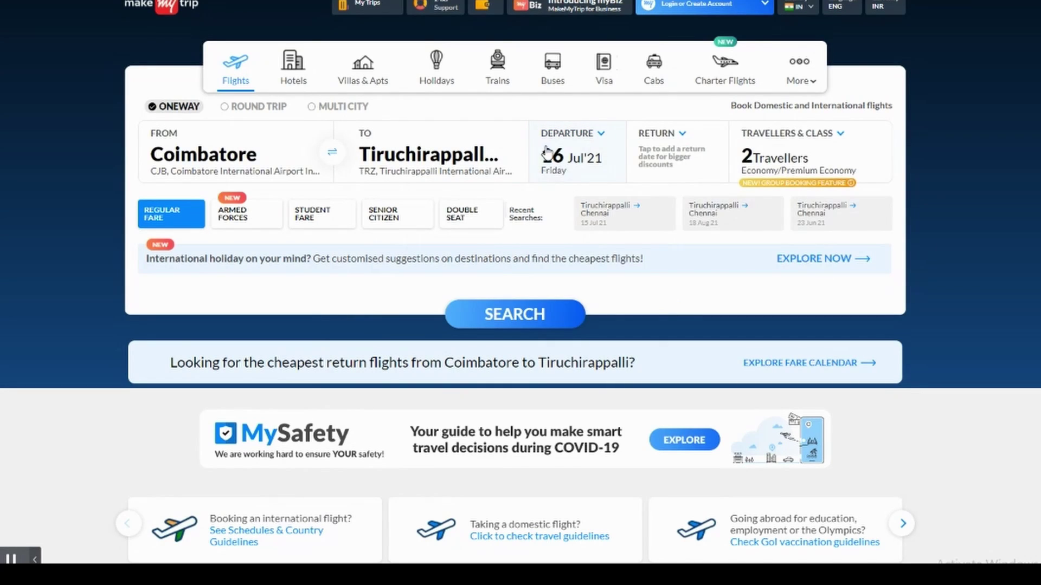
{"action": "left_click", "coordinate": [773, 182]}
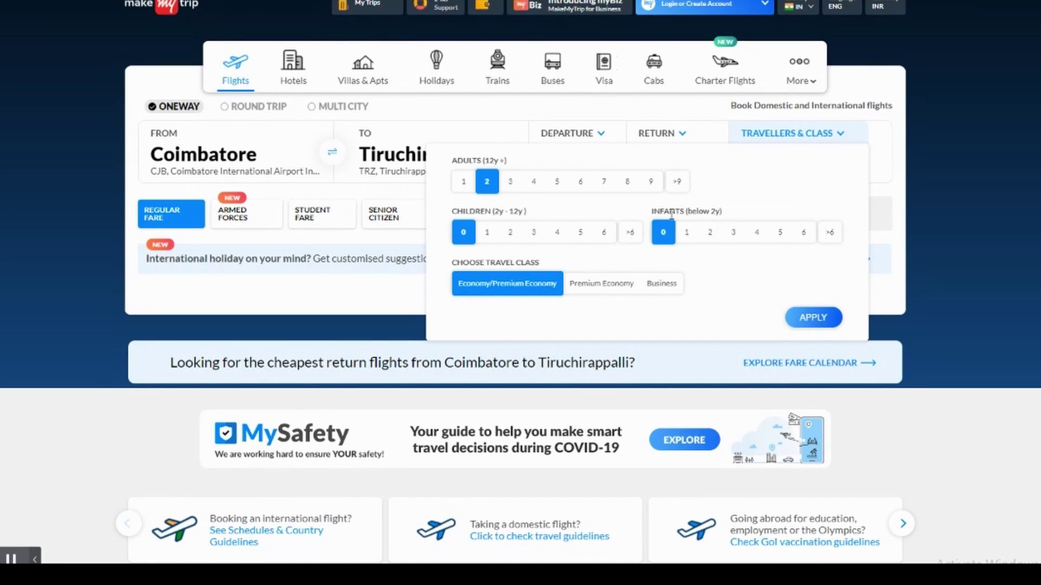
- Choose Economy/Premium Economy class with 1 adult and apply the traveller settings
{"action": "left_click", "coordinate": [604, 289]}
{"action": "left_click", "coordinate": [660, 288]}
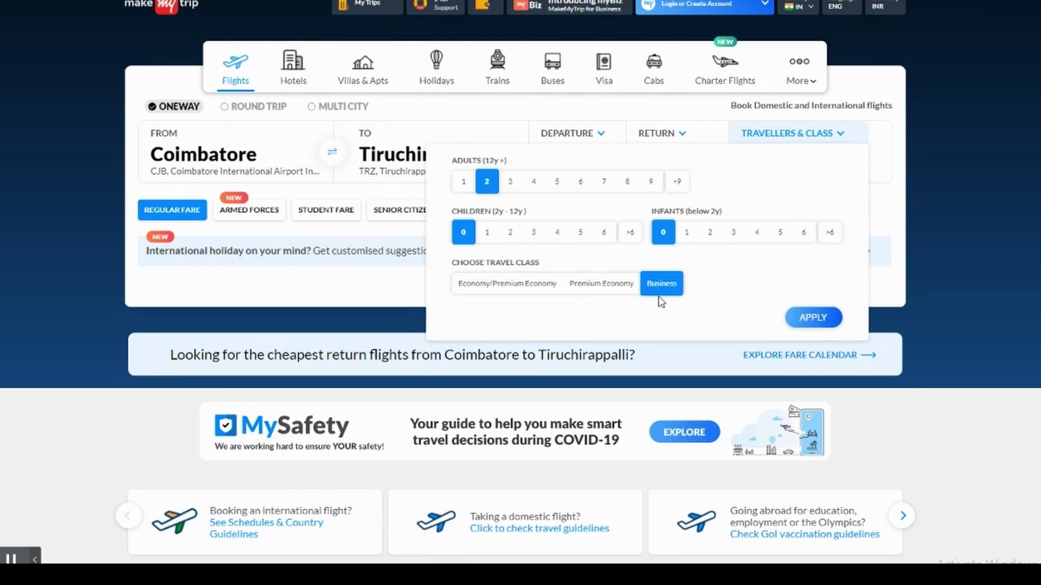
{"action": "left_click", "coordinate": [530, 287]}
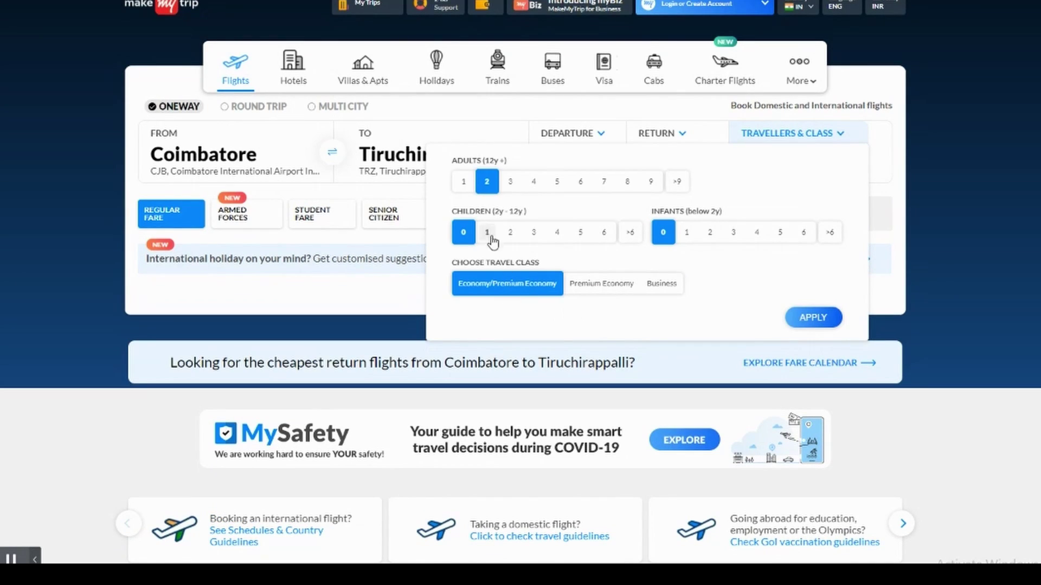
{"action": "left_click", "coordinate": [463, 182]}
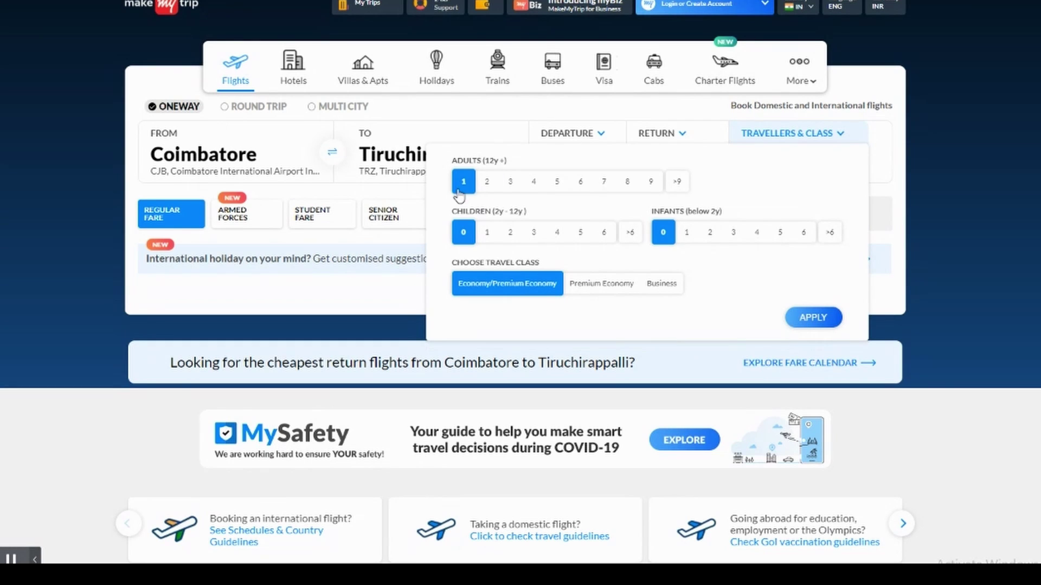
{"action": "left_click", "coordinate": [813, 319]}
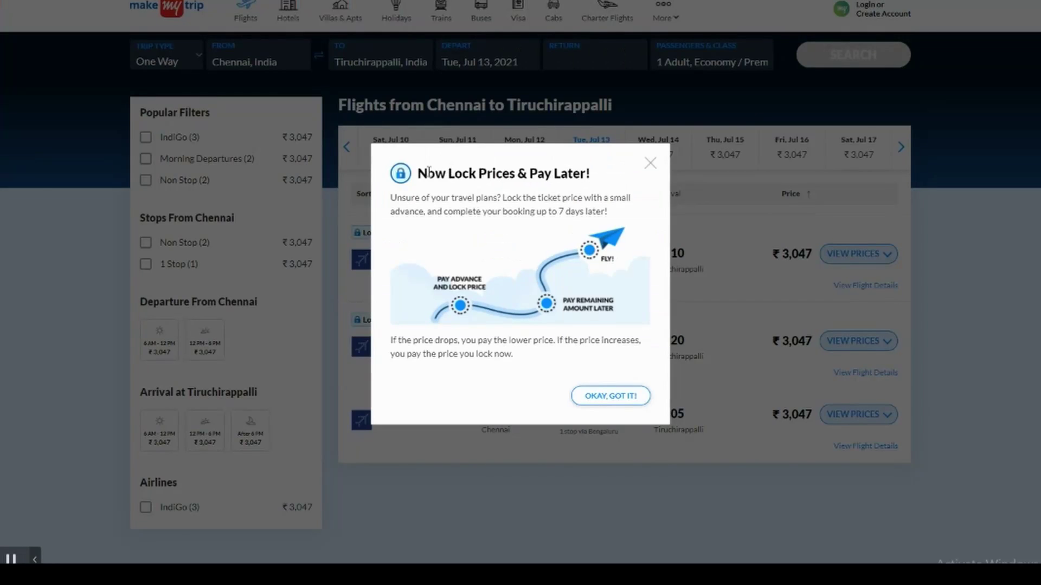
- Dismiss the Lock Prices notice and view the 09:55 IndiGo flight's details
{"action": "left_click_drag", "start_coordinate": [427, 173], "coordinate": [599, 172]}
{"action": "left_click", "coordinate": [598, 192]}
{"action": "left_click", "coordinate": [612, 398]}
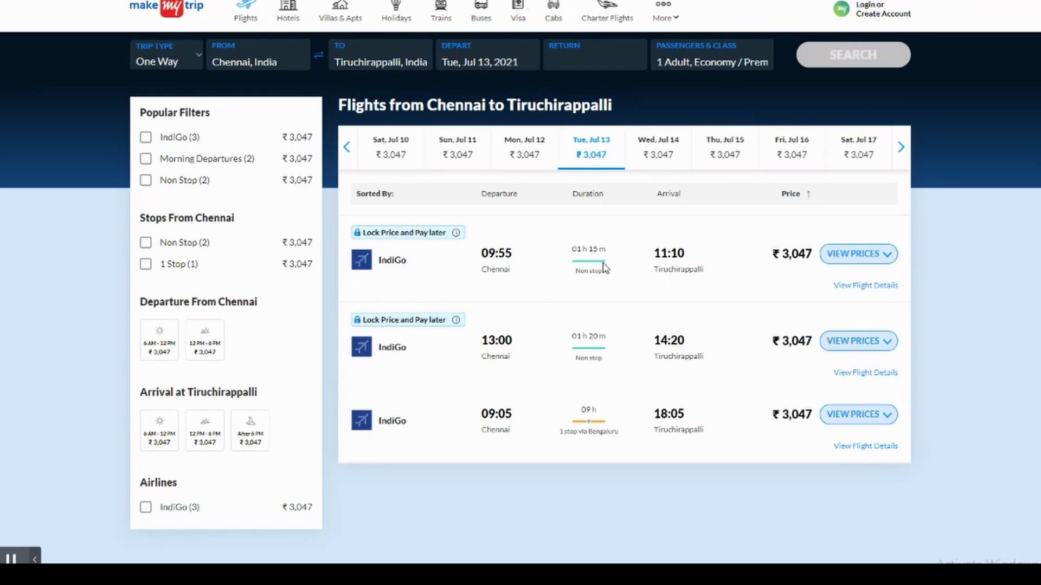
{"action": "left_click", "coordinate": [857, 290]}
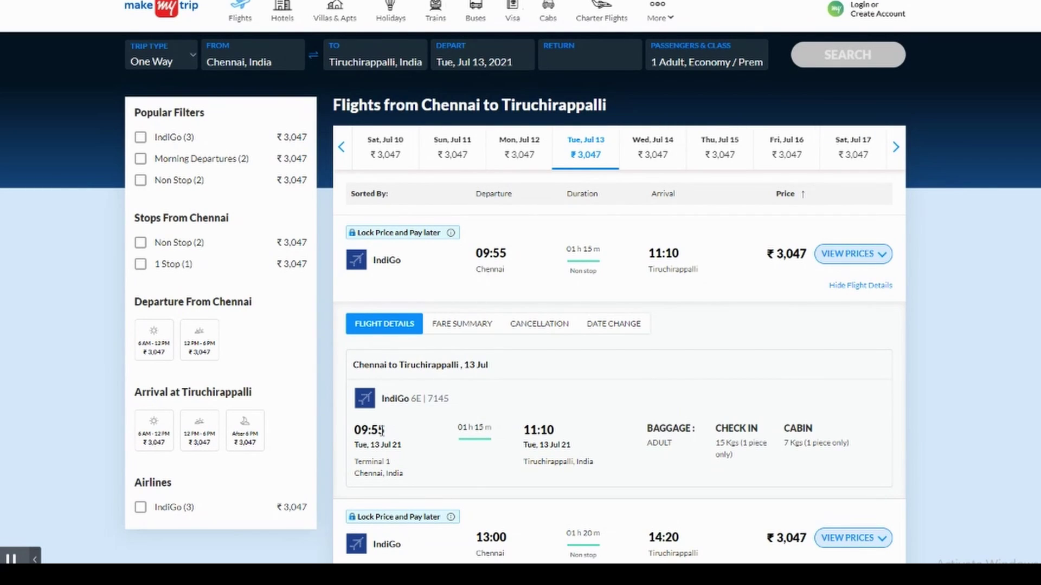
- Review the 09:55 flight's check-in baggage allowance and fare summary total and surcharges
{"action": "left_click_drag", "start_coordinate": [721, 443], "coordinate": [799, 444]}
{"action": "left_click", "coordinate": [776, 453]}
{"action": "left_click", "coordinate": [451, 325]}
{"action": "left_click_drag", "start_coordinate": [491, 394], "coordinate": [492, 429]}
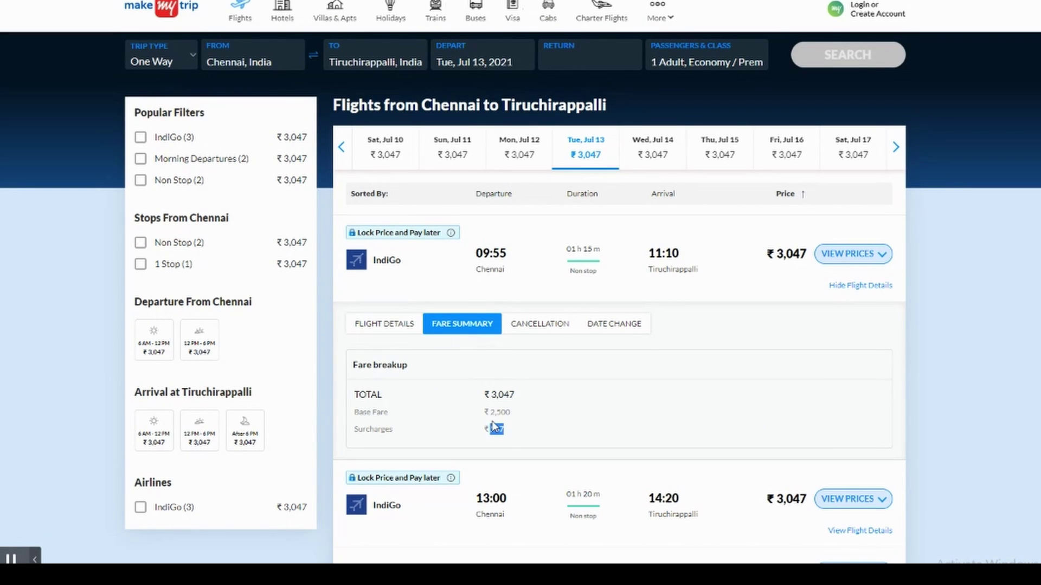
- Review the cancellation fees: ₹3,000 fee, non-refundable within 0–2 hours of departure
{"action": "left_click", "coordinate": [532, 327]}
{"action": "scroll", "coordinate": [529, 397], "scroll_direction": "down", "scroll_amount": 1}
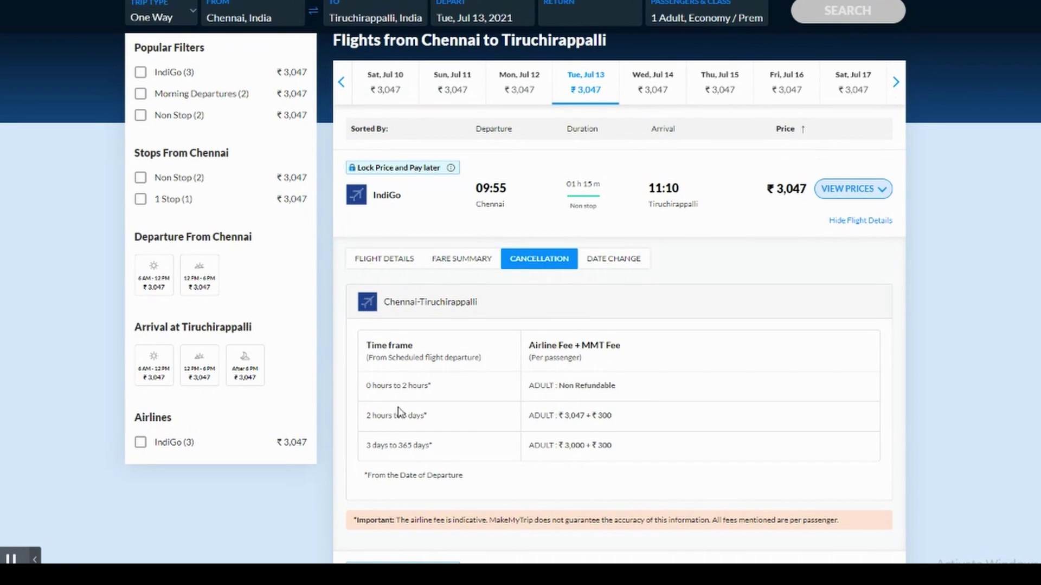
{"action": "left_click_drag", "start_coordinate": [530, 447], "coordinate": [601, 417]}
{"action": "left_click", "coordinate": [577, 451]}
{"action": "left_click_drag", "start_coordinate": [376, 388], "coordinate": [434, 388]}
{"action": "left_click_drag", "start_coordinate": [534, 394], "coordinate": [613, 392]}
{"action": "left_click", "coordinate": [606, 381]}
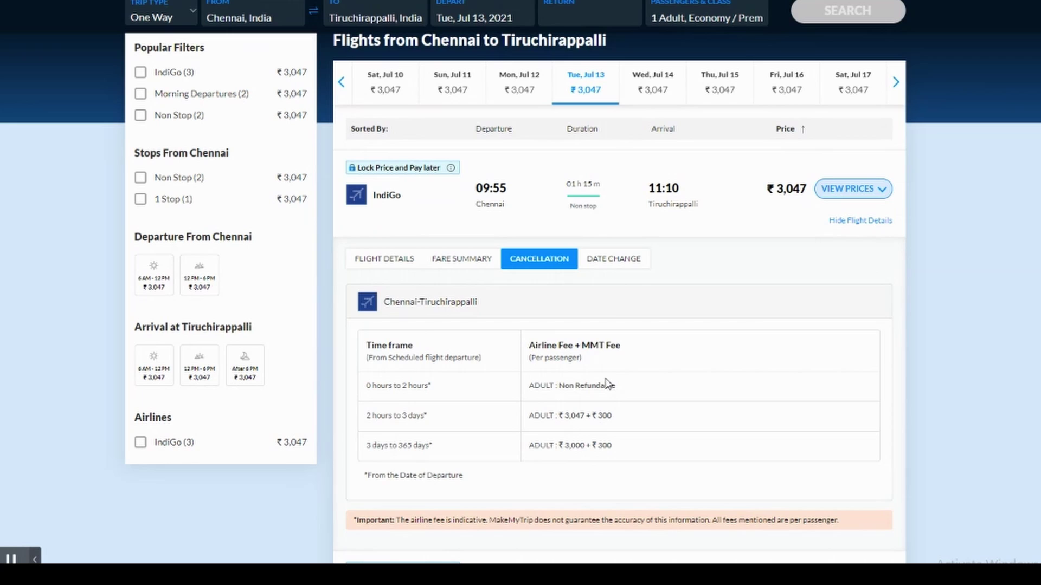
- Review the date change rules: non-changeable within 2 hours, otherwise fare difference
{"action": "left_click", "coordinate": [603, 259]}
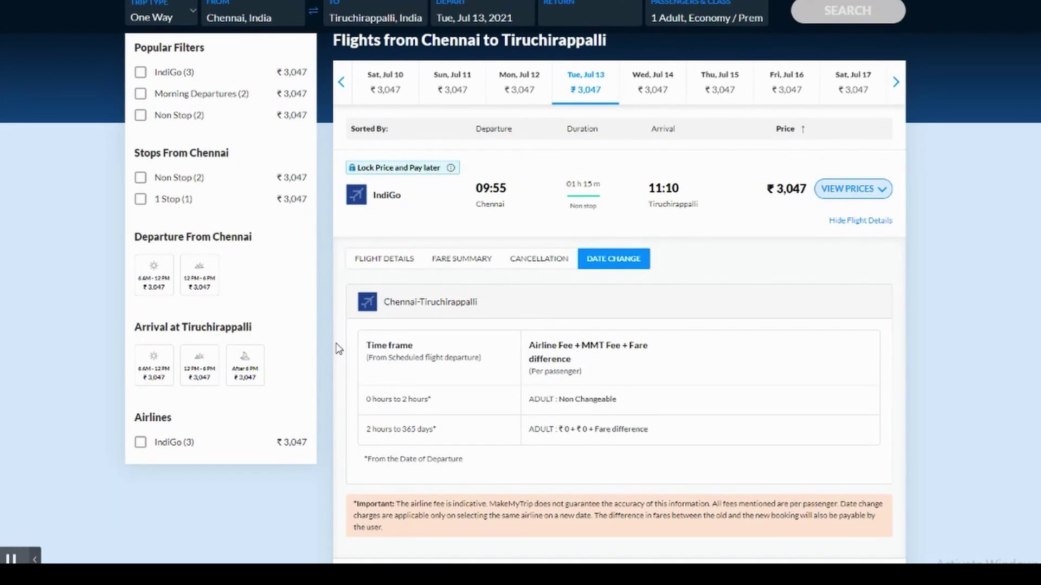
{"action": "left_click_drag", "start_coordinate": [378, 458], "coordinate": [442, 458]}
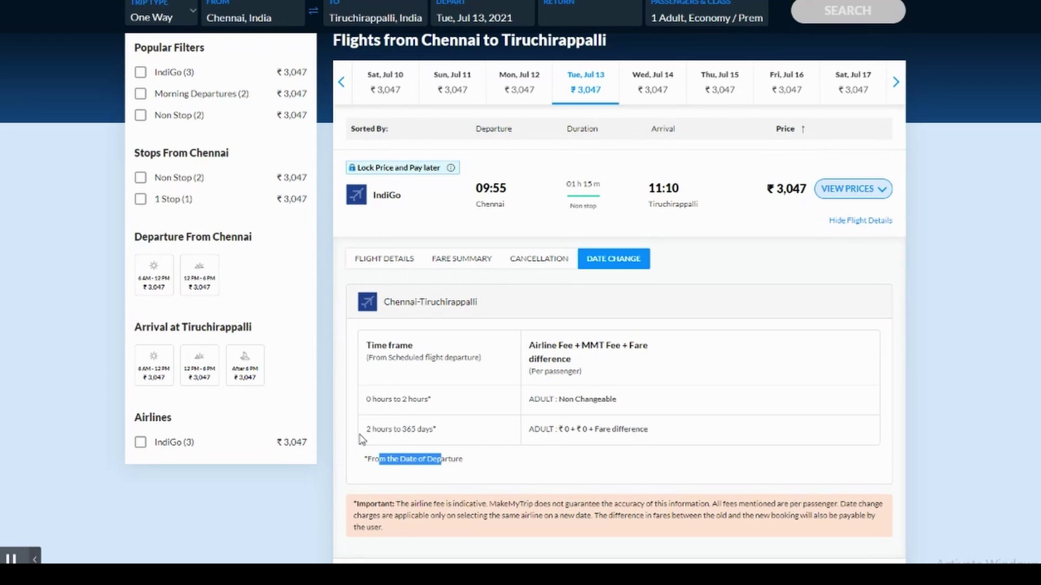
{"action": "left_click_drag", "start_coordinate": [366, 429], "coordinate": [476, 434]}
{"action": "left_click_drag", "start_coordinate": [581, 429], "coordinate": [616, 434]}
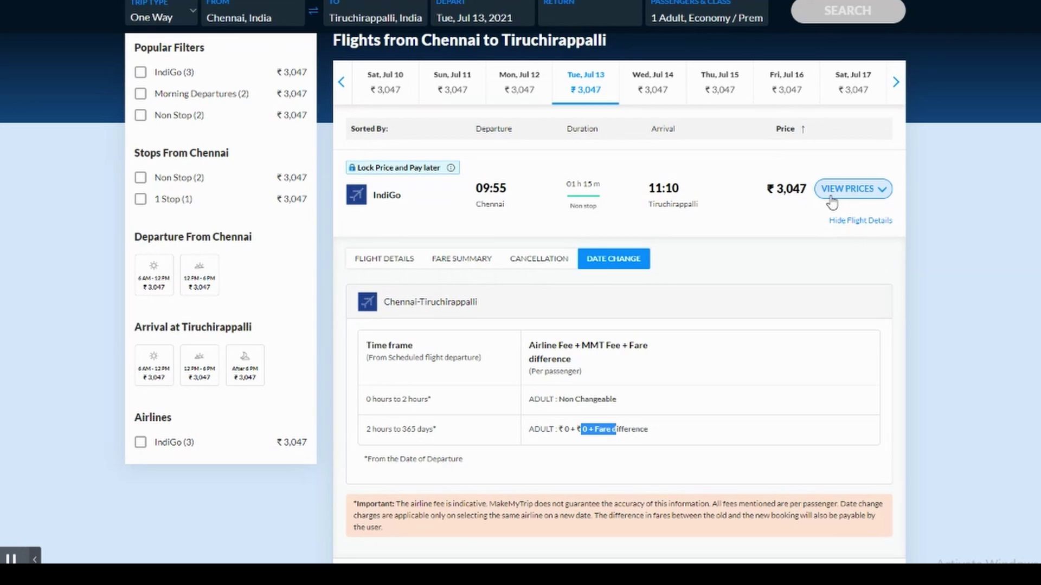
- Compare the 09:55 flight's Saver ₹3,047 and Flexi plus ₹3,572 fares and their perks
{"action": "left_click", "coordinate": [832, 201]}
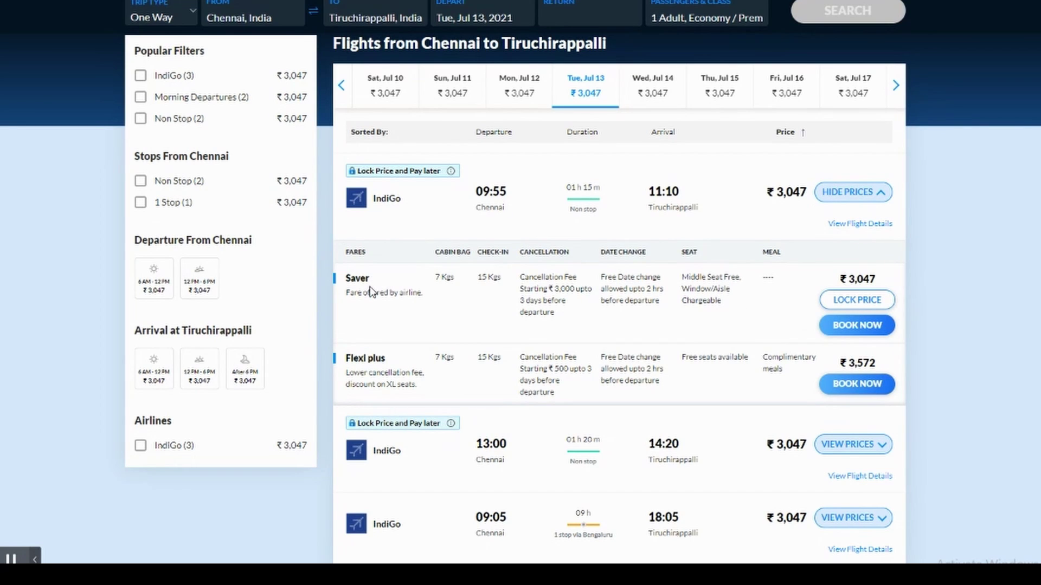
{"action": "left_click_drag", "start_coordinate": [351, 292], "coordinate": [414, 293]}
{"action": "left_click", "coordinate": [371, 361]}
{"action": "left_click_drag", "start_coordinate": [365, 373], "coordinate": [420, 373]}
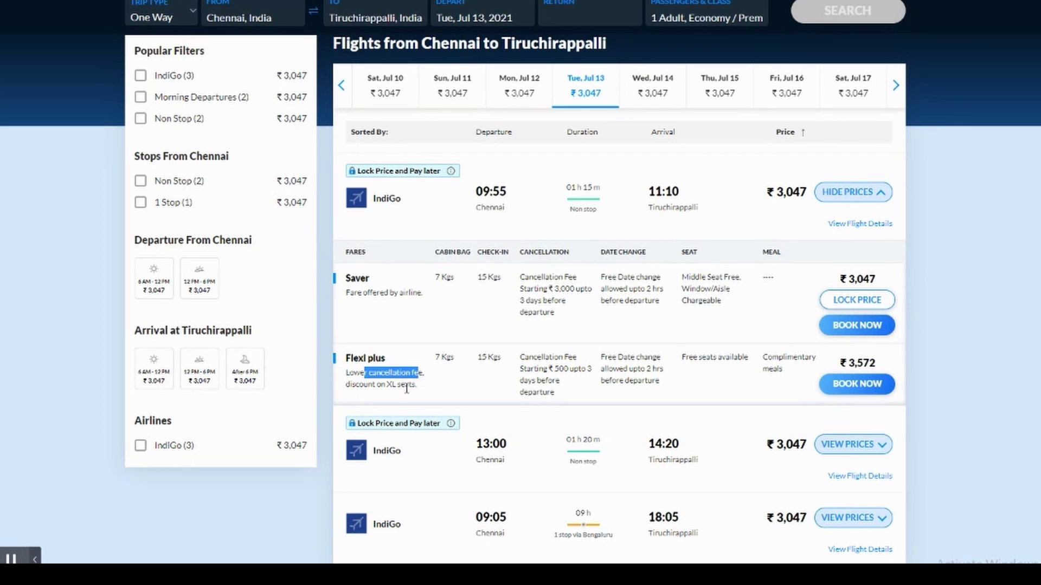
{"action": "left_click_drag", "start_coordinate": [356, 384], "coordinate": [410, 395]}
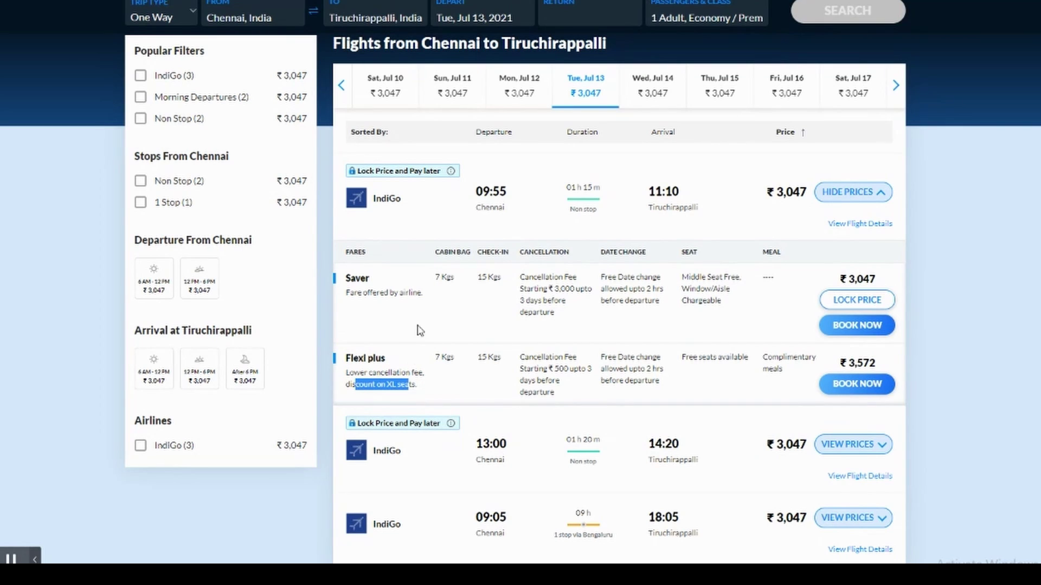
{"action": "left_click", "coordinate": [447, 254]}
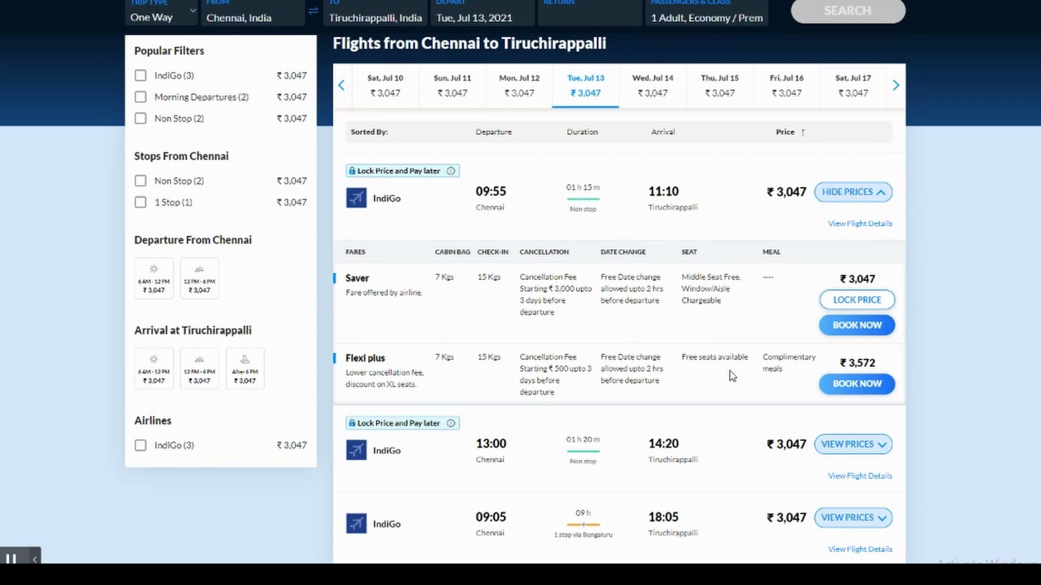
{"action": "left_click_drag", "start_coordinate": [763, 356], "coordinate": [785, 371]}
{"action": "left_click", "coordinate": [768, 382]}
- Book IndiGo 6E-7145 and check the ₹3,582 total on the Complete your booking page
{"action": "left_click", "coordinate": [848, 328]}
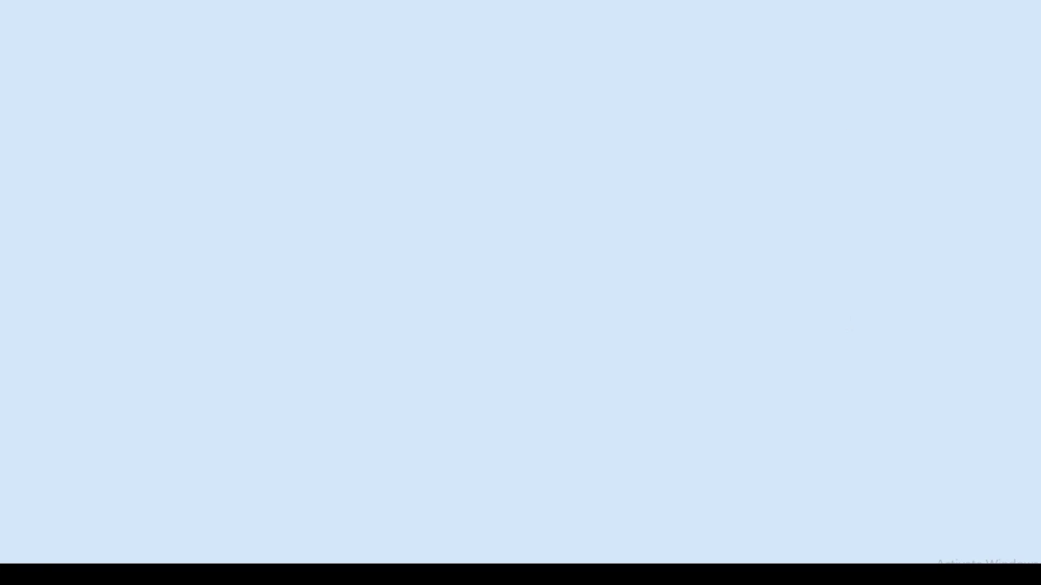
{"action": "key", "text": "ctrl+w"}
{"action": "left_click", "coordinate": [870, 385]}
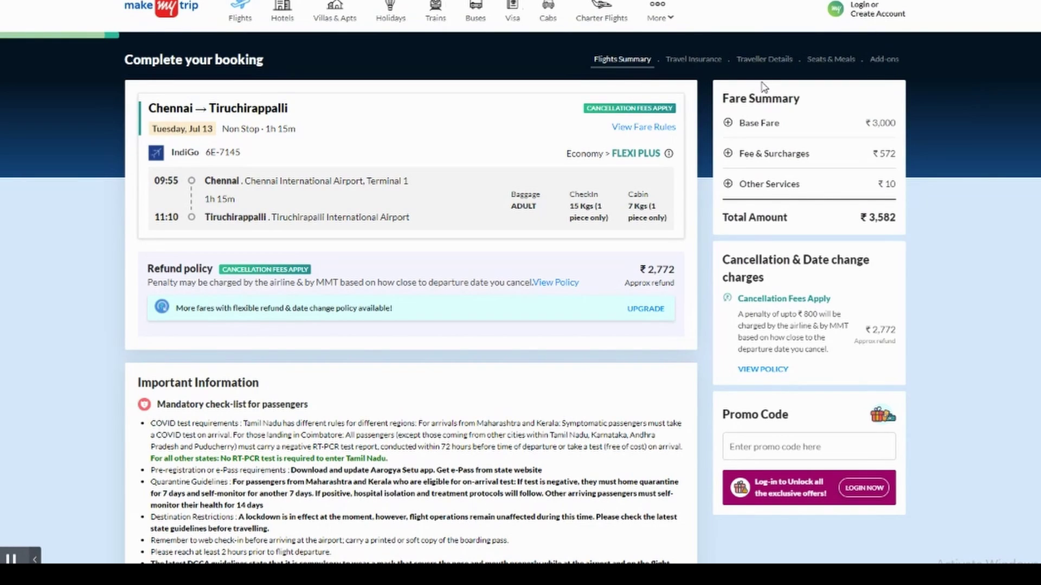
{"action": "triple_click", "coordinate": [870, 216]}
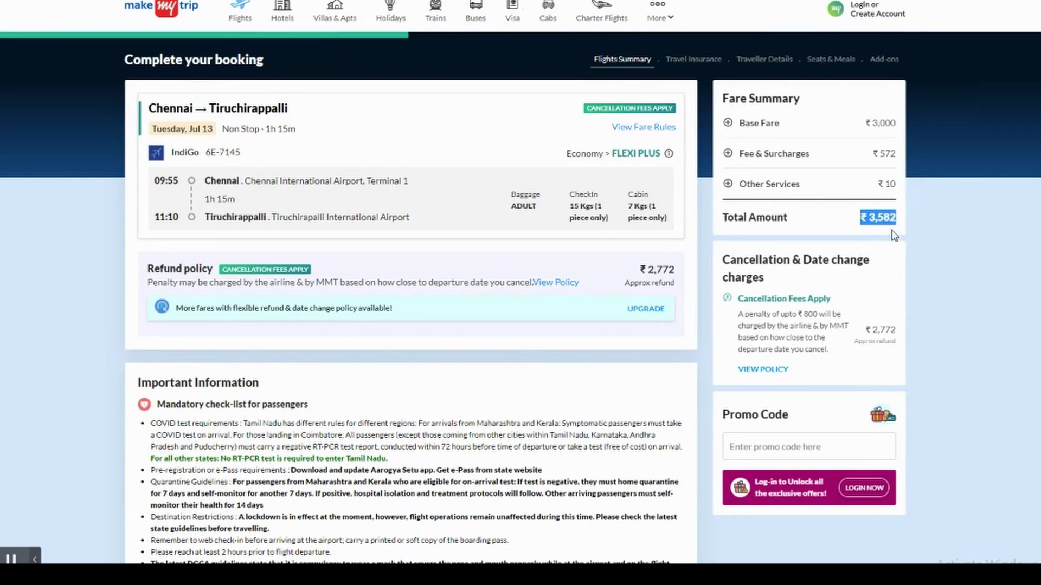
{"action": "left_click", "coordinate": [892, 344]}
{"action": "left_click_drag", "start_coordinate": [857, 343], "coordinate": [891, 341]}
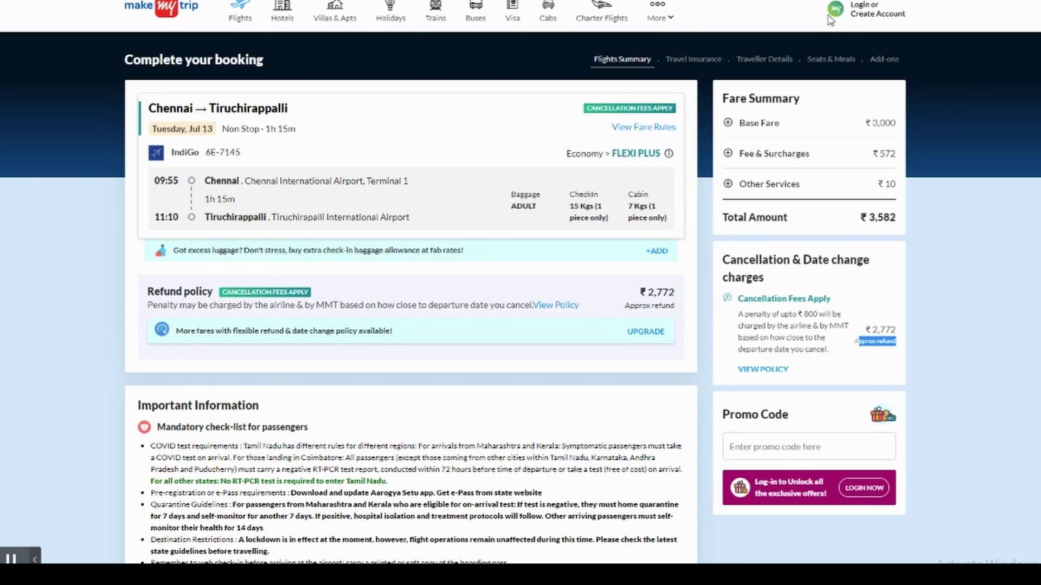
- Check the updated total and the Flexi Plus fare's ₹2,772 approximate refund
{"action": "left_click_drag", "start_coordinate": [873, 219], "coordinate": [905, 225]}
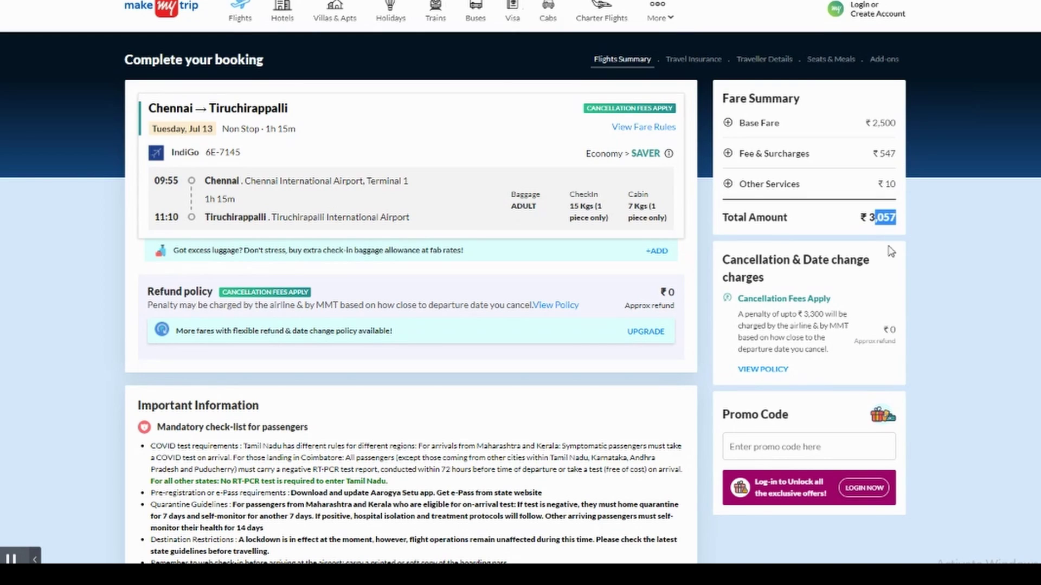
{"action": "left_click_drag", "start_coordinate": [884, 328], "coordinate": [895, 343]}
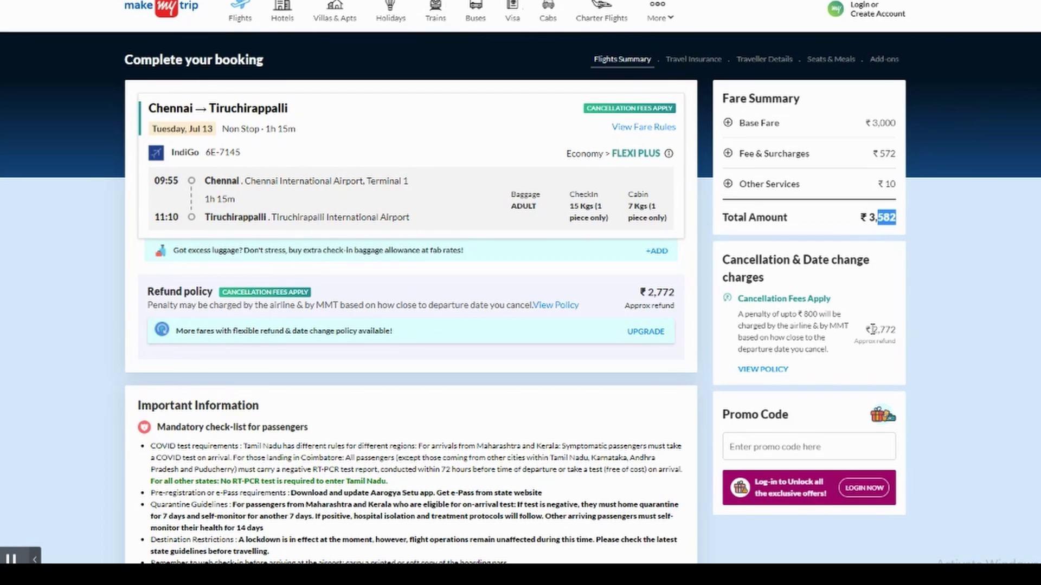
{"action": "left_click_drag", "start_coordinate": [872, 330], "coordinate": [894, 341]}
{"action": "left_click", "coordinate": [885, 354]}
{"action": "left_click", "coordinate": [768, 454]}
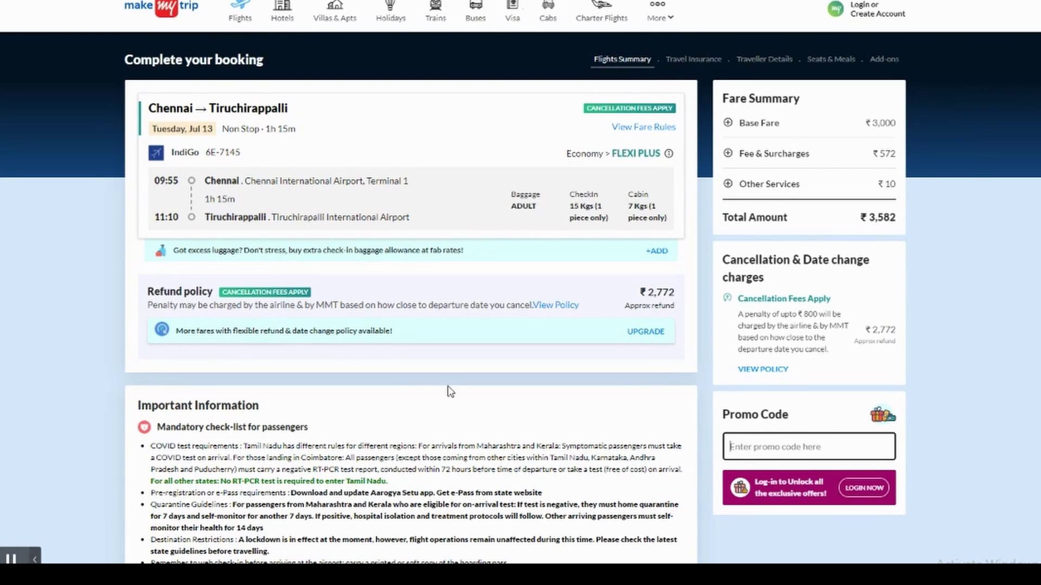
- Page through the Travel Insurance cards, including Personal Liability, Emergency Hotel and Emergency Travel cover
{"action": "scroll", "coordinate": [408, 386], "scroll_direction": "down", "scroll_amount": 5}
{"action": "scroll", "coordinate": [401, 390], "scroll_direction": "down", "scroll_amount": 3}
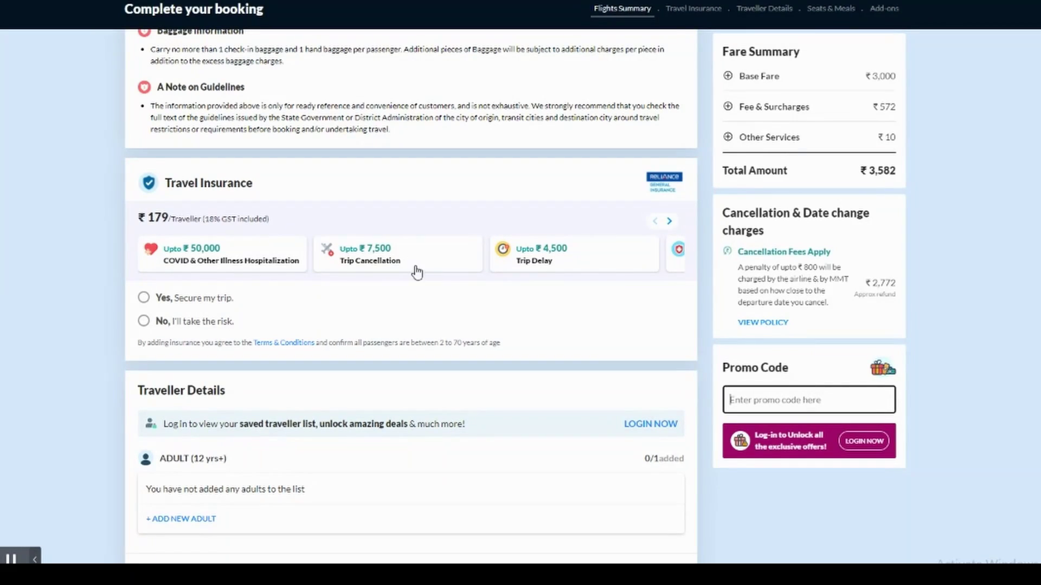
{"action": "left_click", "coordinate": [670, 221]}
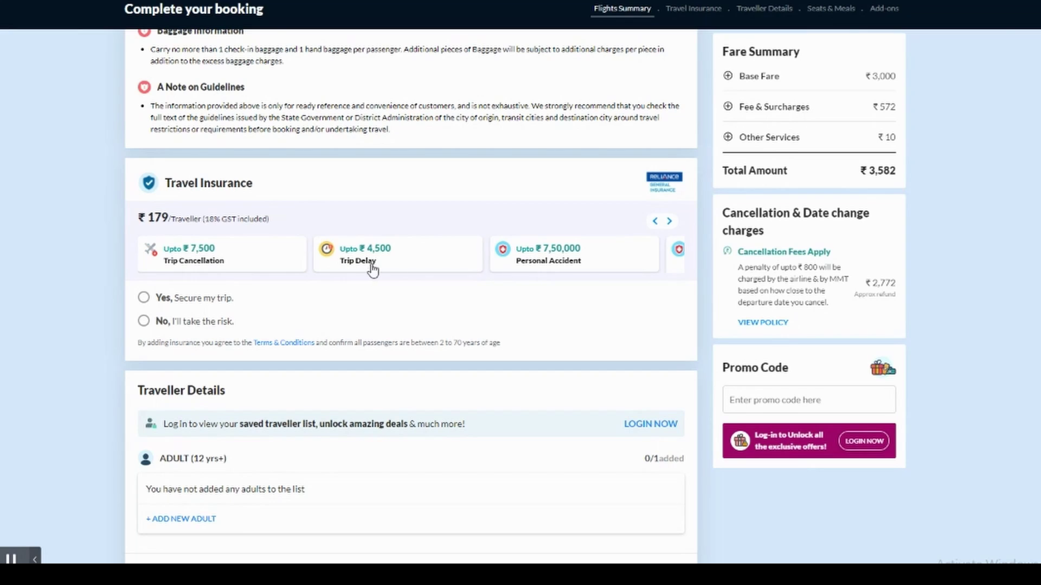
{"action": "left_click", "coordinate": [670, 221]}
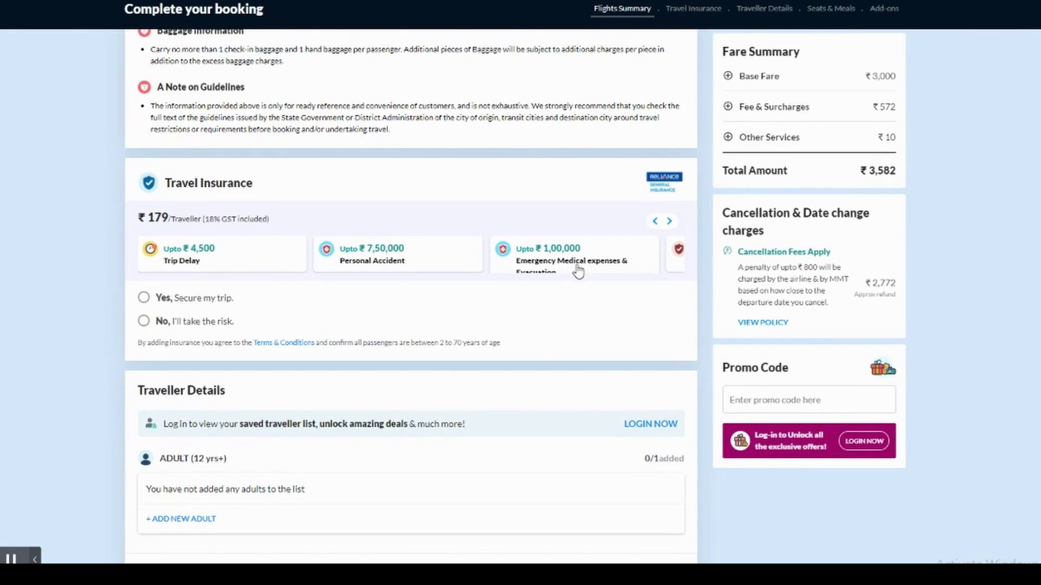
{"action": "left_click", "coordinate": [669, 223]}
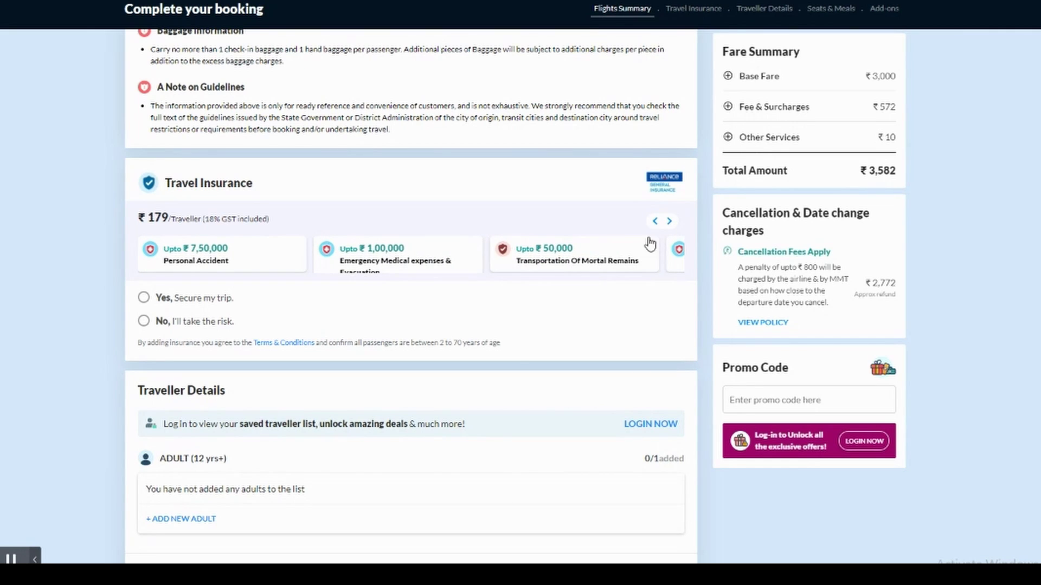
{"action": "left_click", "coordinate": [669, 222]}
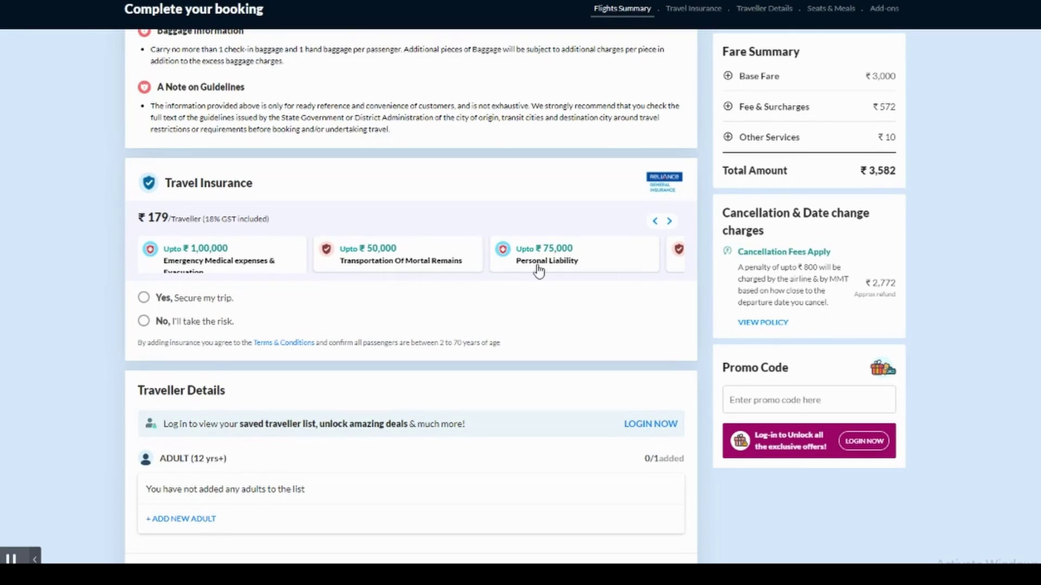
{"action": "left_click", "coordinate": [670, 222]}
{"action": "left_click", "coordinate": [671, 222]}
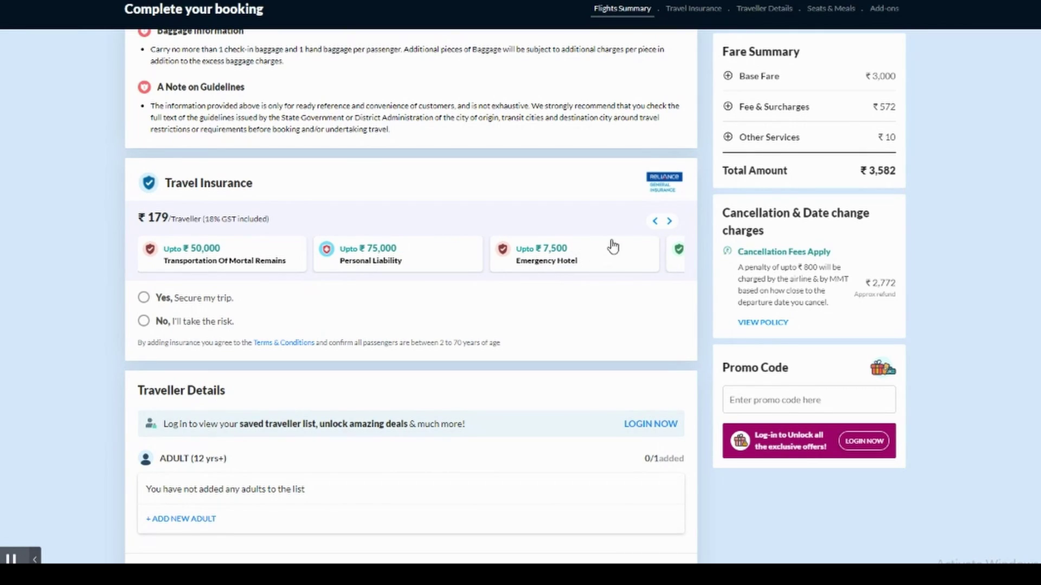
{"action": "left_click", "coordinate": [668, 223]}
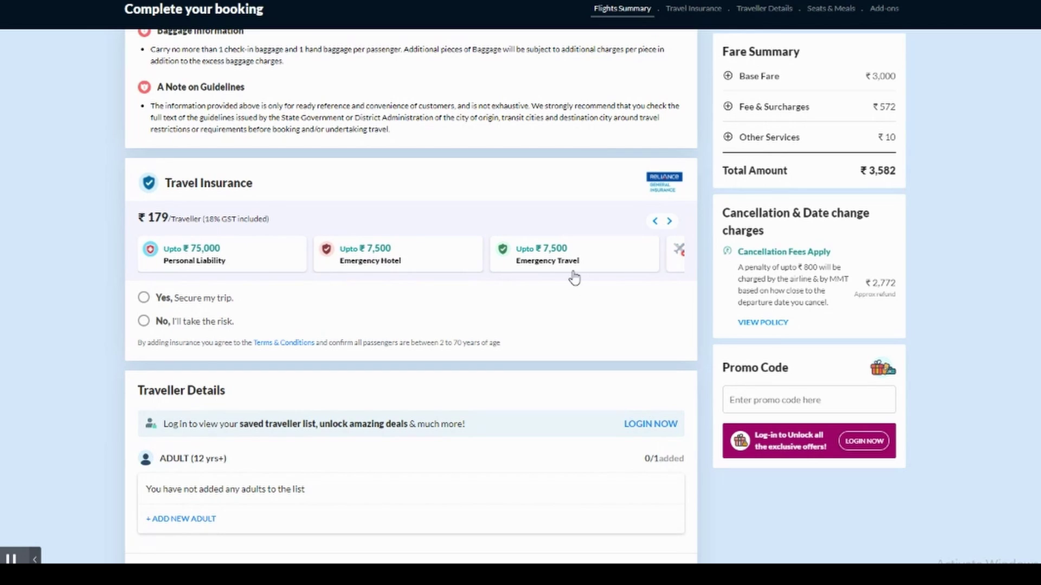
{"action": "left_click", "coordinate": [669, 223]}
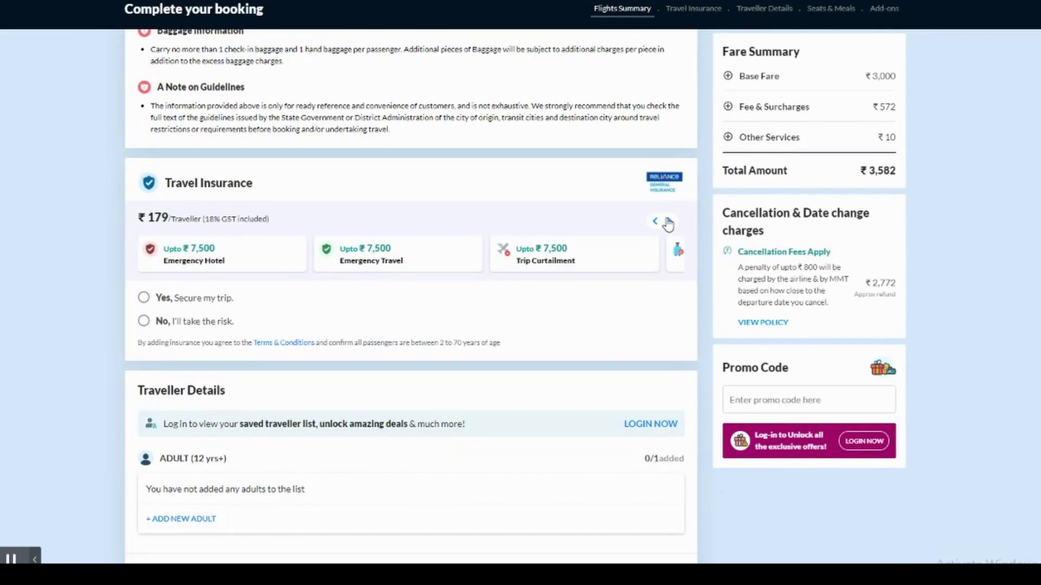
{"action": "left_click", "coordinate": [669, 222]}
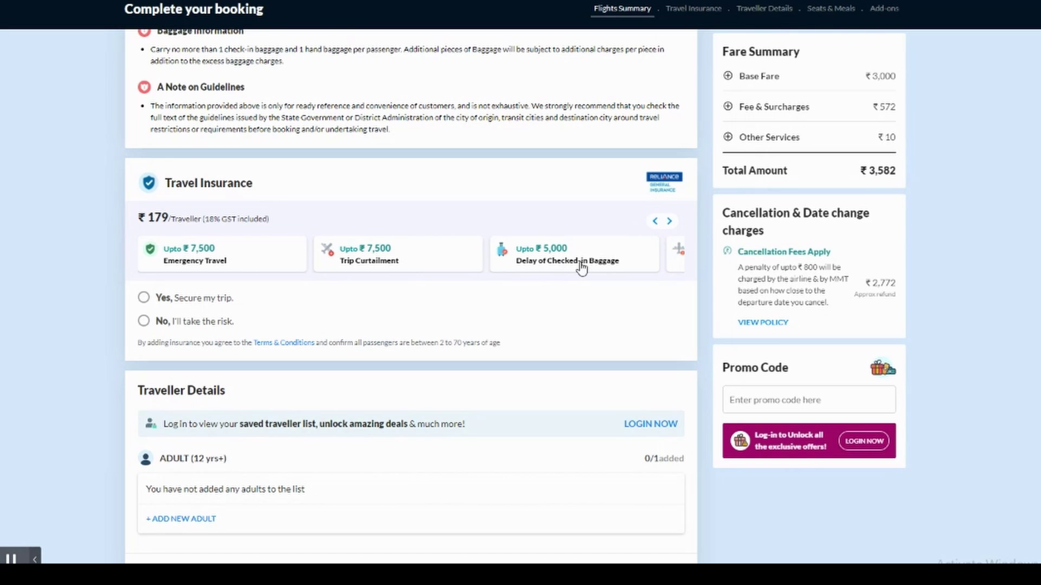
- Add travel insurance and enter Adult 1's first and last name with female gender
{"action": "left_click", "coordinate": [145, 298]}
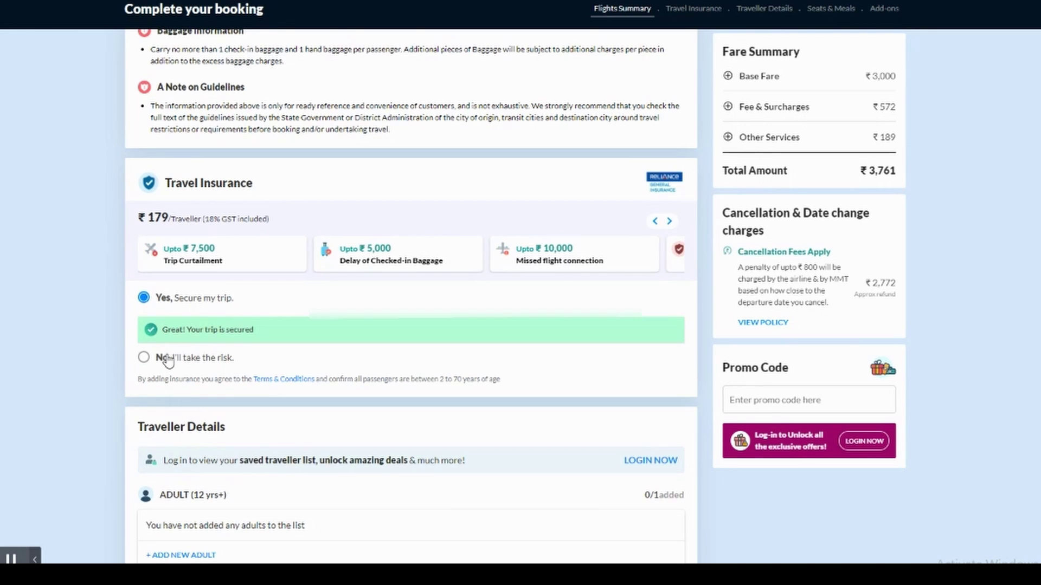
{"action": "scroll", "coordinate": [168, 361], "scroll_direction": "down", "scroll_amount": 3}
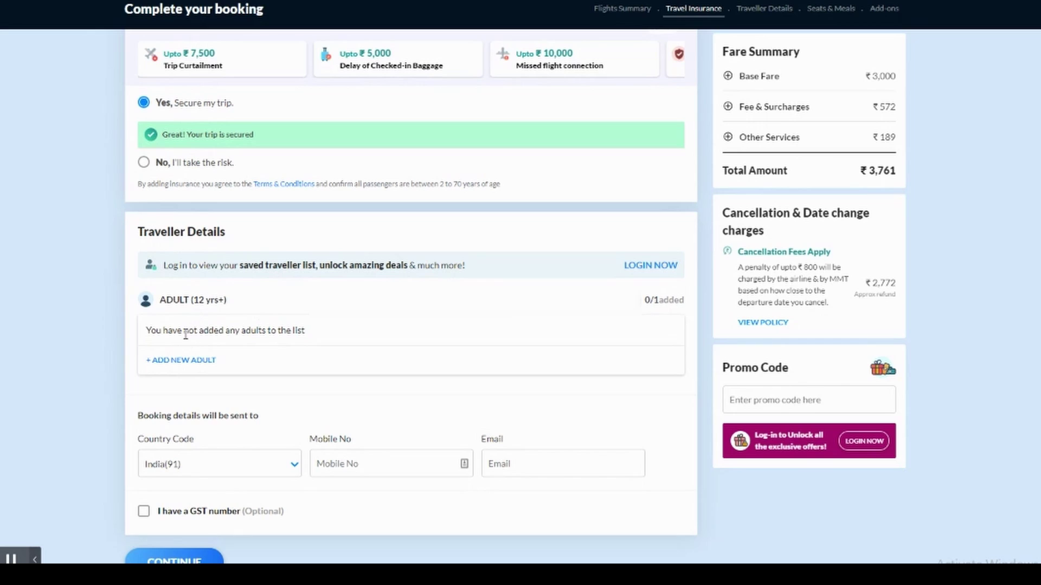
{"action": "left_click", "coordinate": [182, 361]}
{"action": "left_click", "coordinate": [178, 387]}
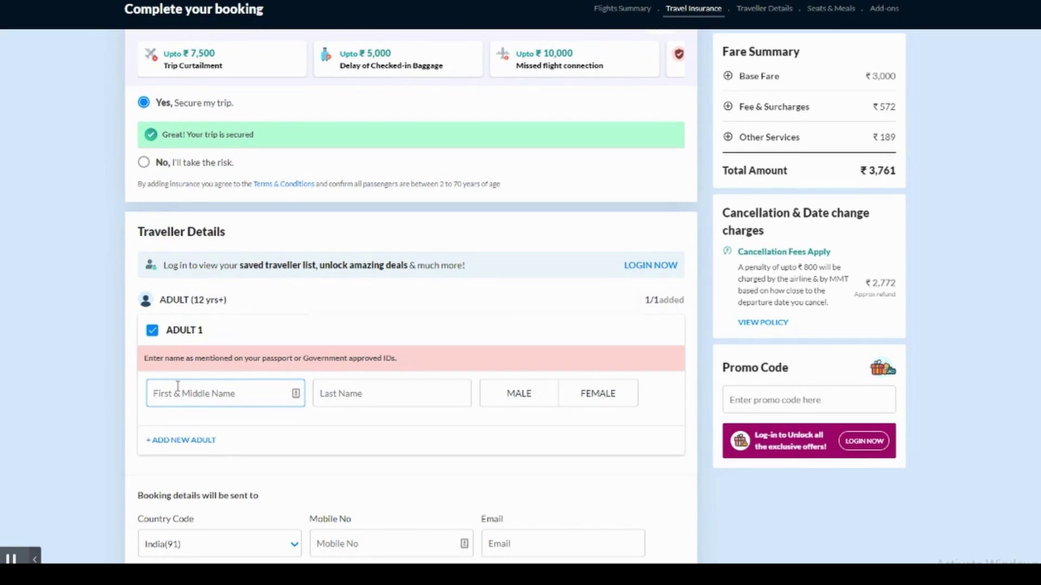
{"action": "type", "text": "Jane"}
{"action": "left_click", "coordinate": [344, 392]}
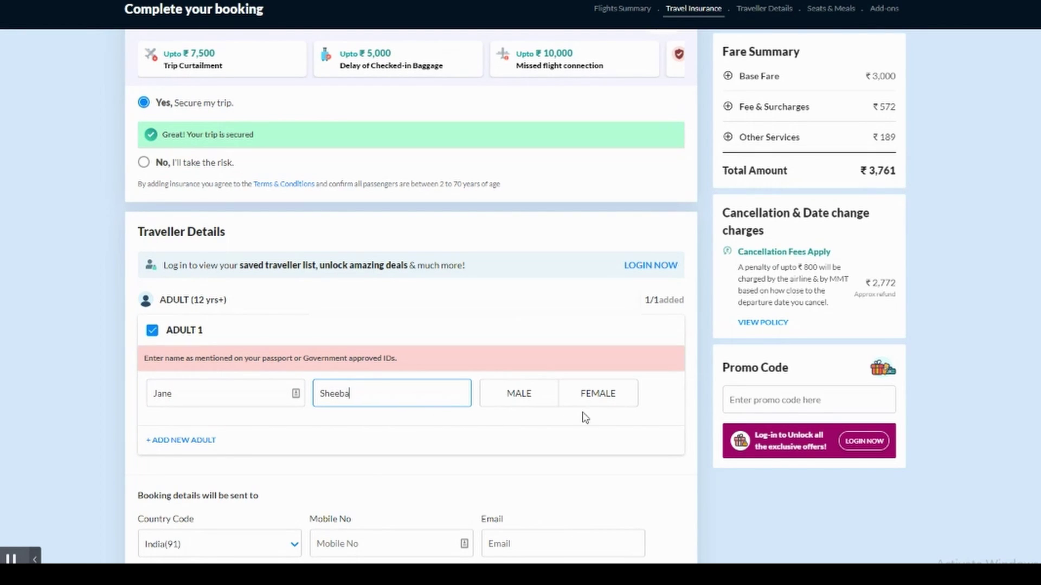
{"action": "left_click", "coordinate": [599, 398]}
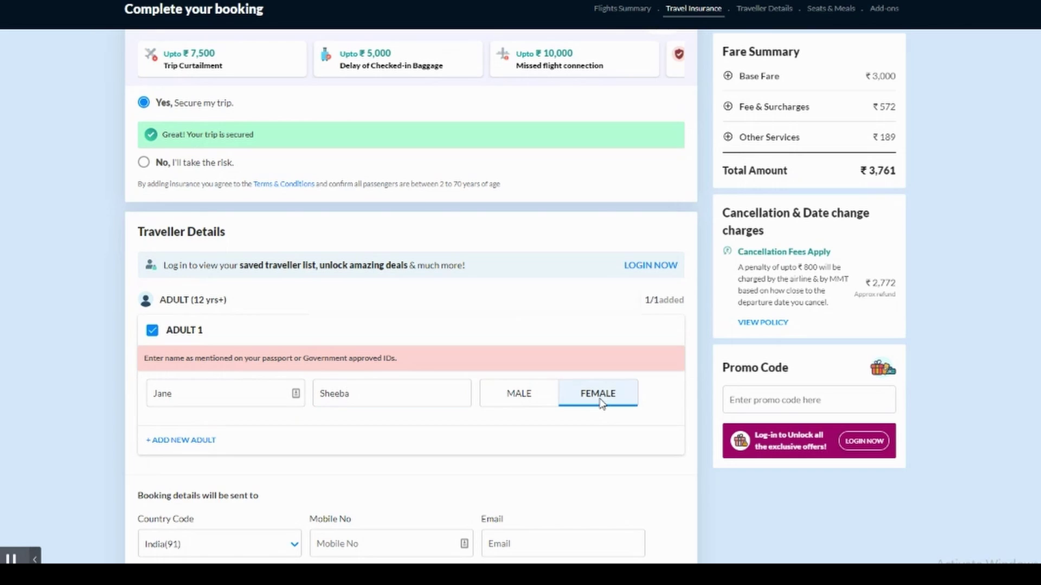
- Fill in the contact mobile number and email address
{"action": "scroll", "coordinate": [596, 409], "scroll_direction": "down", "scroll_amount": 3}
{"action": "scroll", "coordinate": [595, 412], "scroll_direction": "down", "scroll_amount": 1}
{"action": "left_click", "coordinate": [386, 296]}
{"action": "type", "text": "9876"}
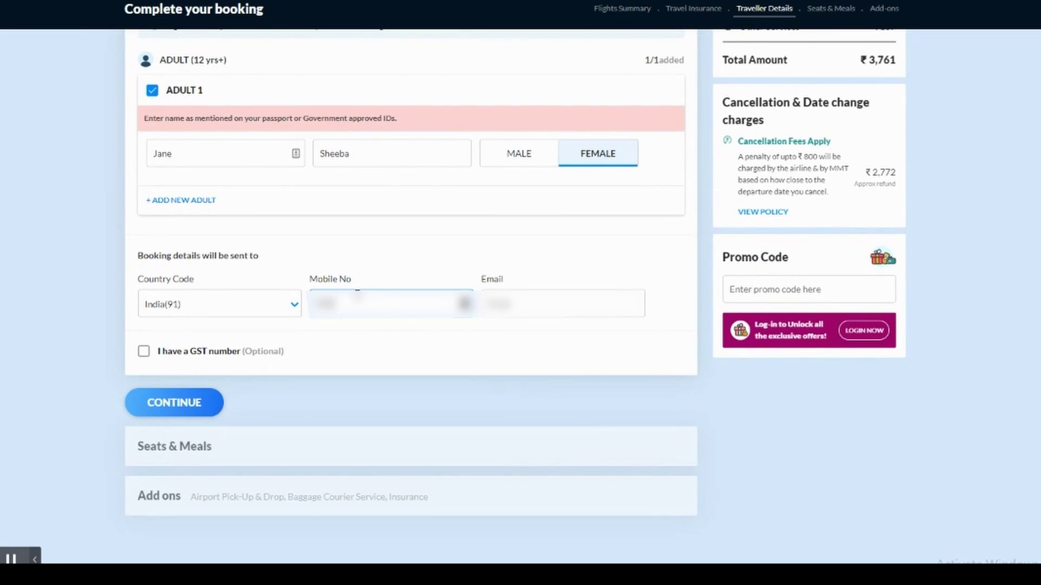
{"action": "type", "text": "543210"}
{"action": "left_click", "coordinate": [509, 304]}
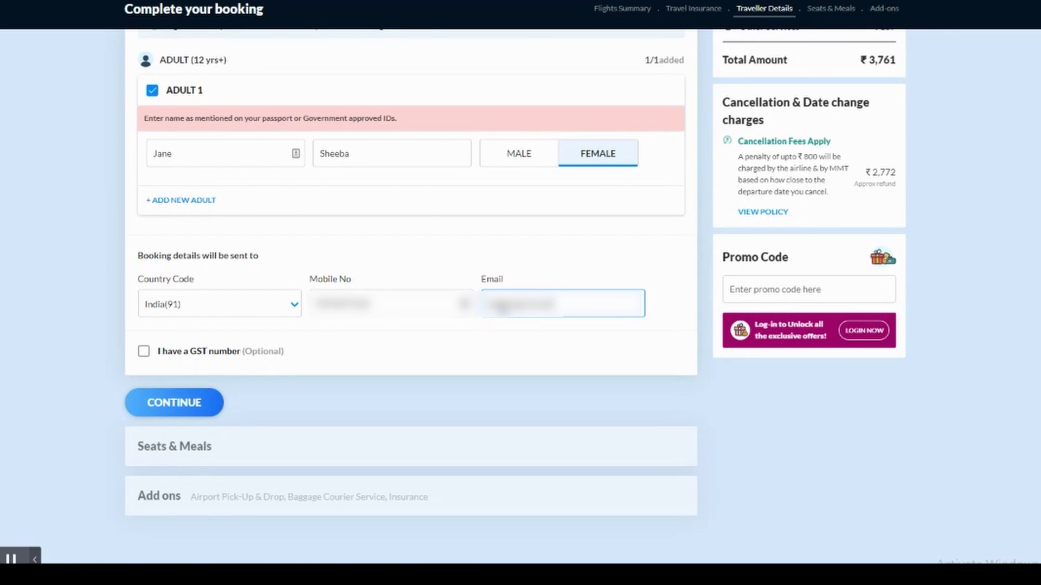
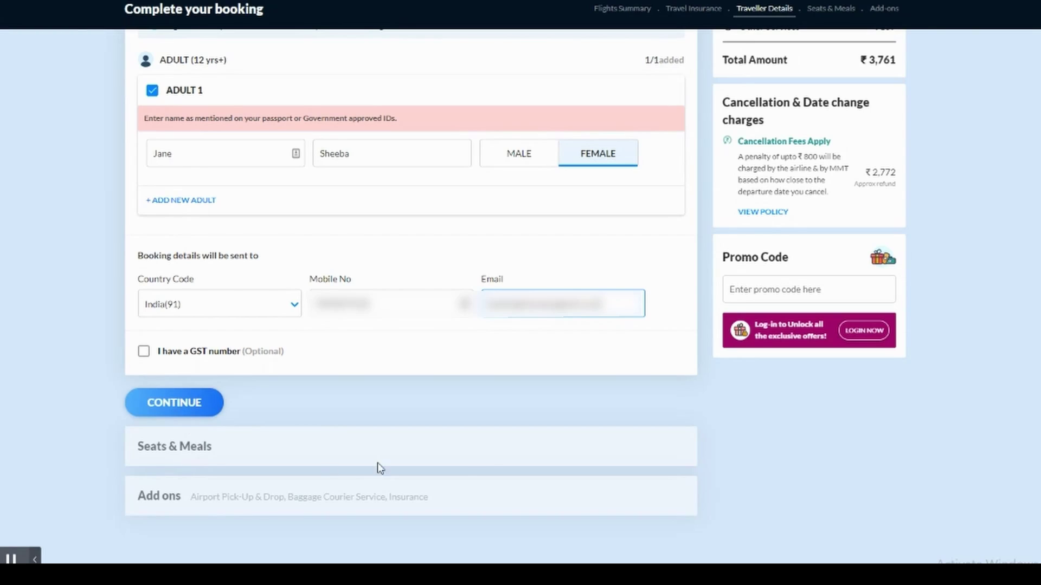
- Submit the traveller details and read Adult 1's name, gender and ID-matching warning in Review Details
{"action": "left_click", "coordinate": [196, 411]}
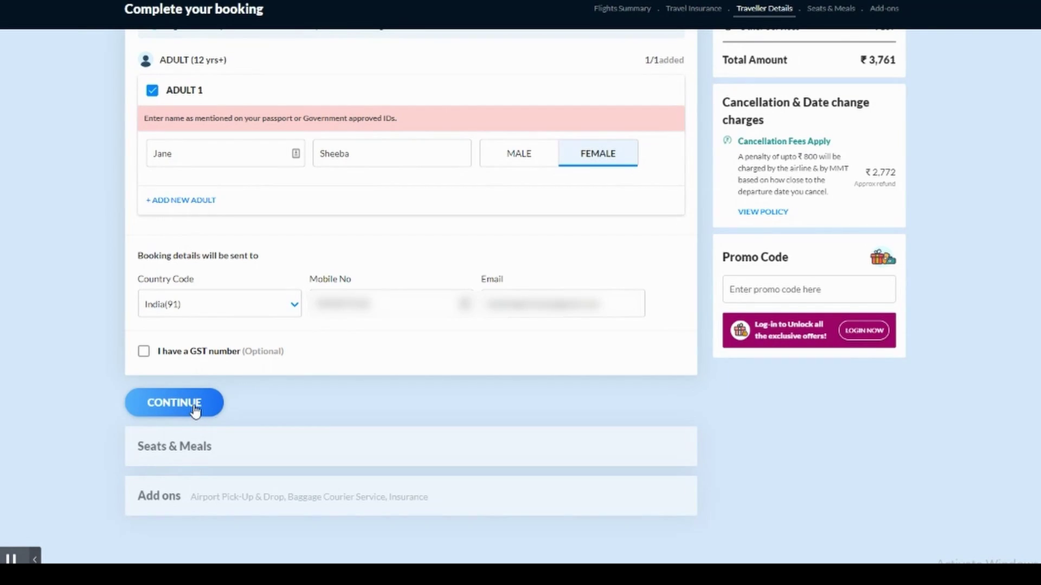
{"action": "left_click", "coordinate": [162, 404]}
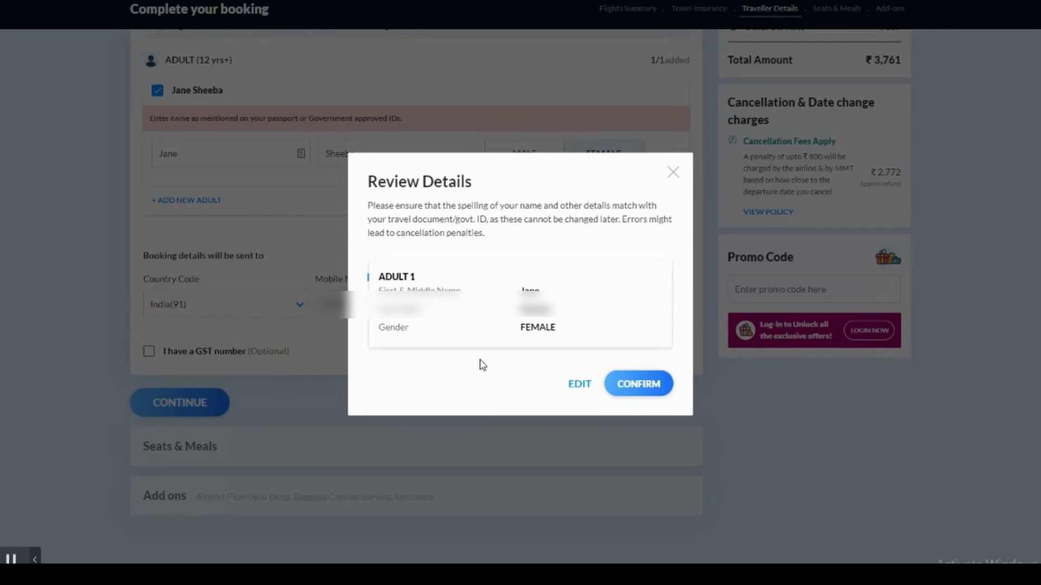
{"action": "left_click_drag", "start_coordinate": [379, 185], "coordinate": [478, 184]}
{"action": "left_click", "coordinate": [465, 227]}
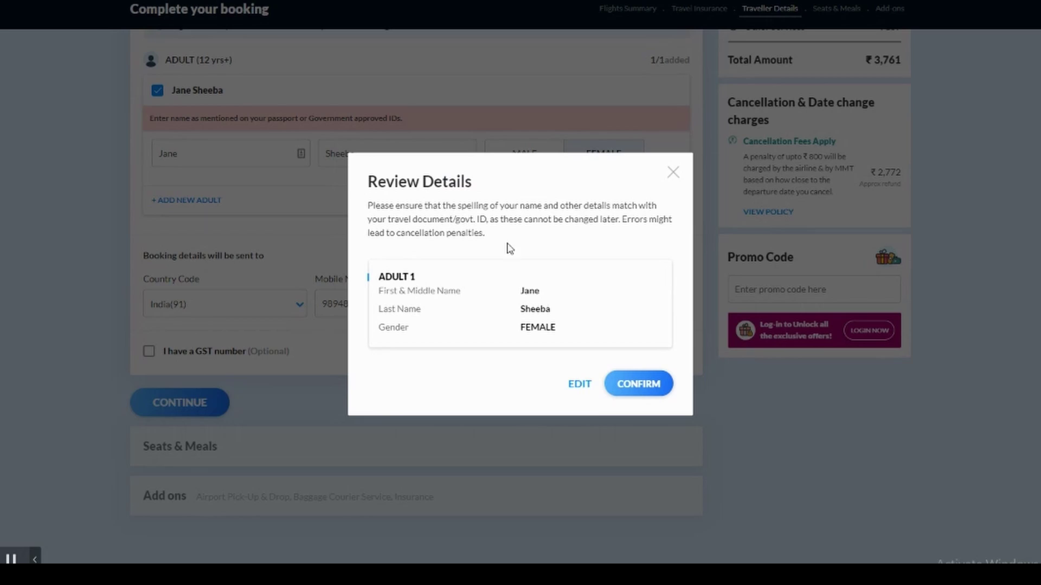
{"action": "left_click_drag", "start_coordinate": [403, 223], "coordinate": [507, 222]}
{"action": "left_click", "coordinate": [526, 260]}
- Confirm the traveller details and decline the free aisle seat 4C offer
{"action": "left_click", "coordinate": [644, 384]}
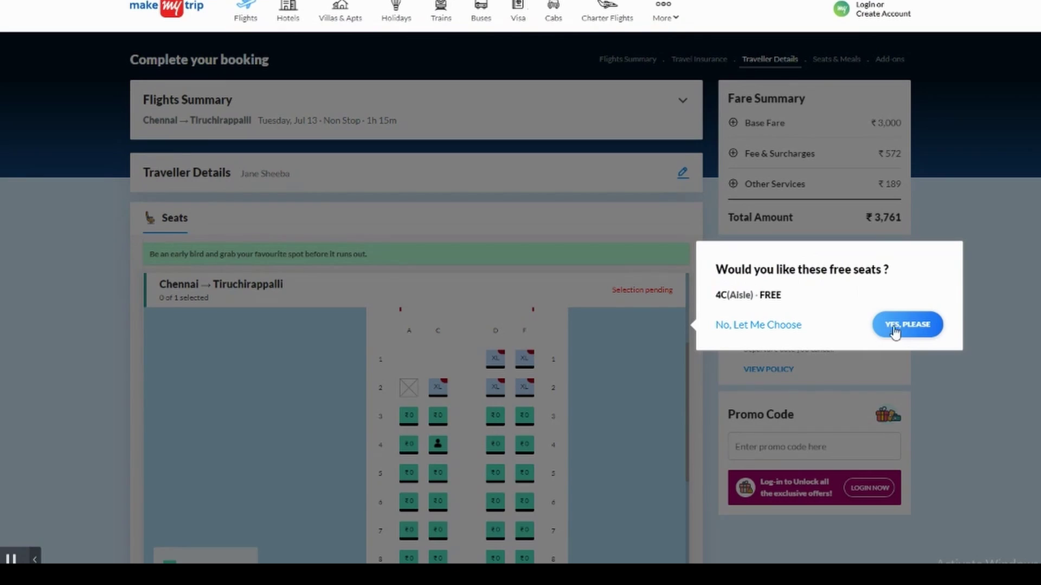
{"action": "left_click_drag", "start_coordinate": [743, 270], "coordinate": [892, 279]}
{"action": "left_click", "coordinate": [887, 298]}
{"action": "left_click", "coordinate": [758, 325]}
- Pick seat 11F instead of 11D on the seat map and scroll down to the legend
{"action": "scroll", "coordinate": [465, 404], "scroll_direction": "down", "scroll_amount": 3}
{"action": "scroll", "coordinate": [467, 477], "scroll_direction": "down", "scroll_amount": 5}
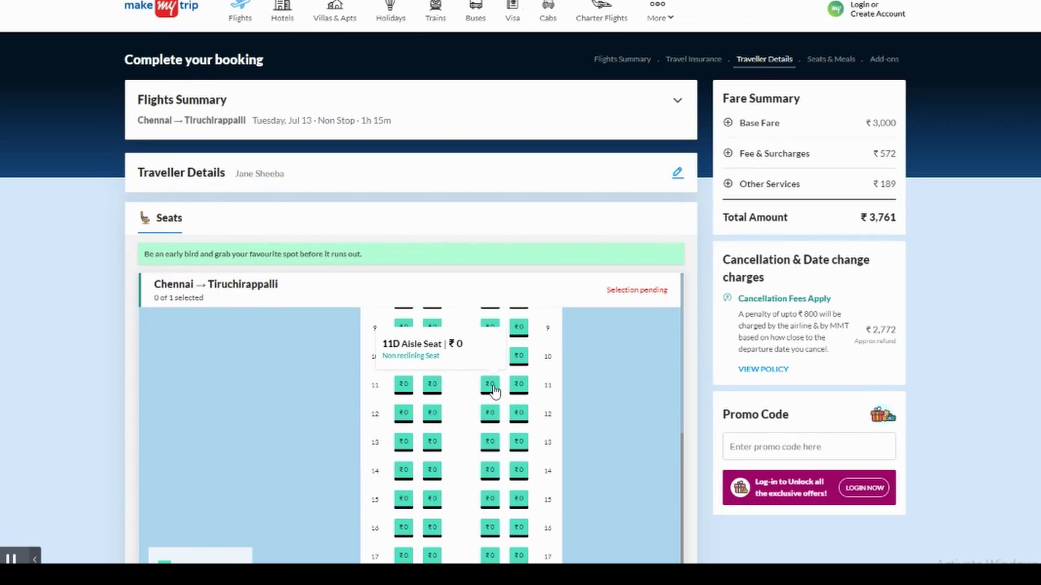
{"action": "left_click", "coordinate": [491, 386]}
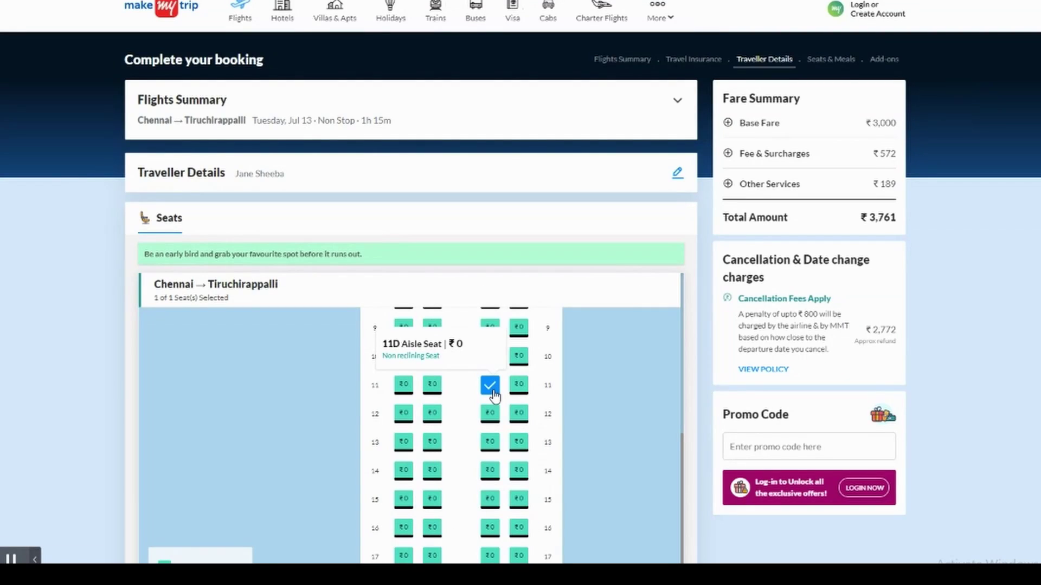
{"action": "left_click", "coordinate": [518, 388]}
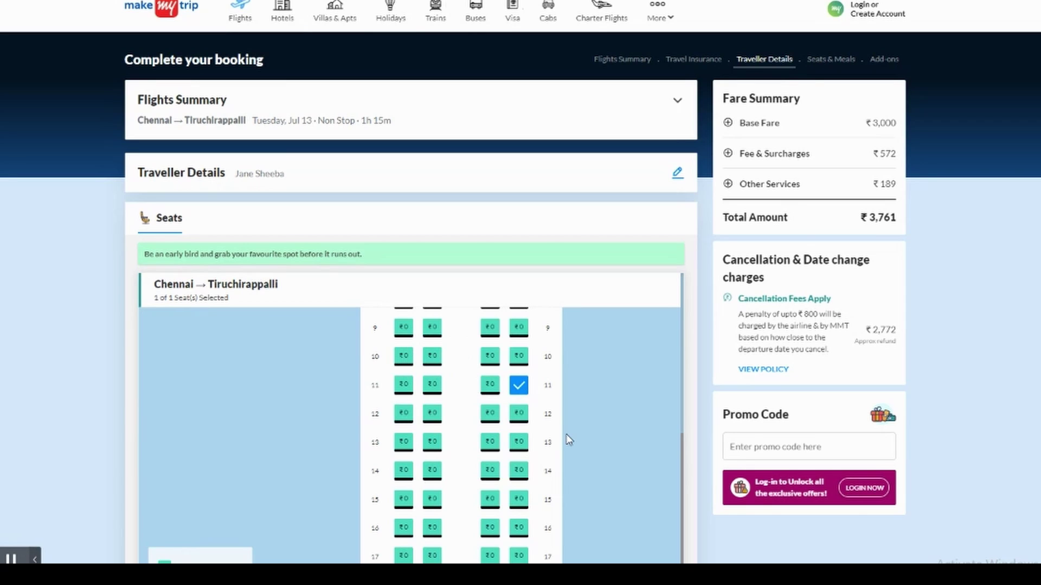
{"action": "scroll", "coordinate": [568, 440], "scroll_direction": "down", "scroll_amount": 4}
{"action": "scroll", "coordinate": [567, 440], "scroll_direction": "down", "scroll_amount": 3}
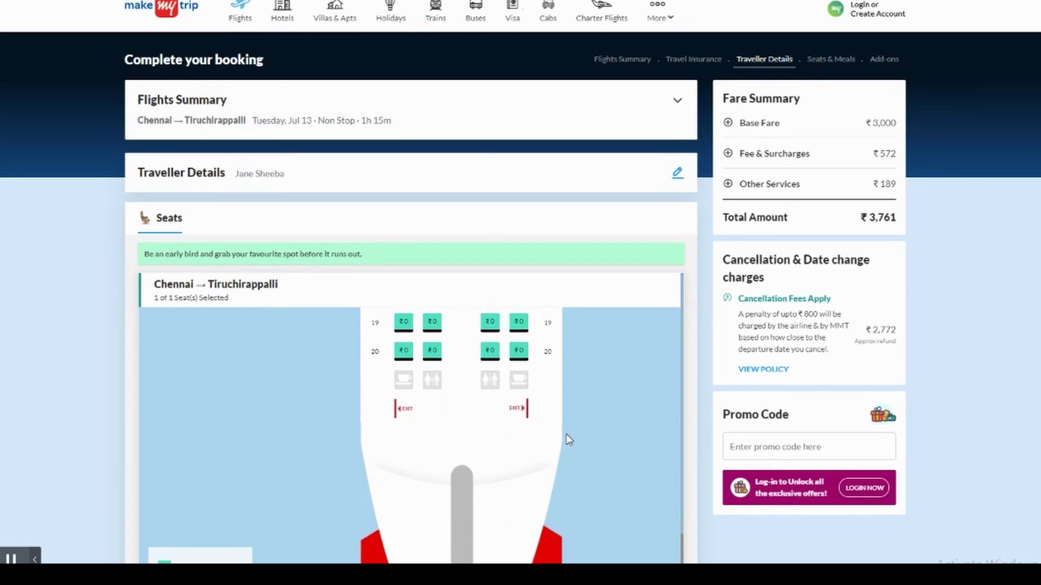
{"action": "scroll", "coordinate": [567, 439], "scroll_direction": "down", "scroll_amount": 5}
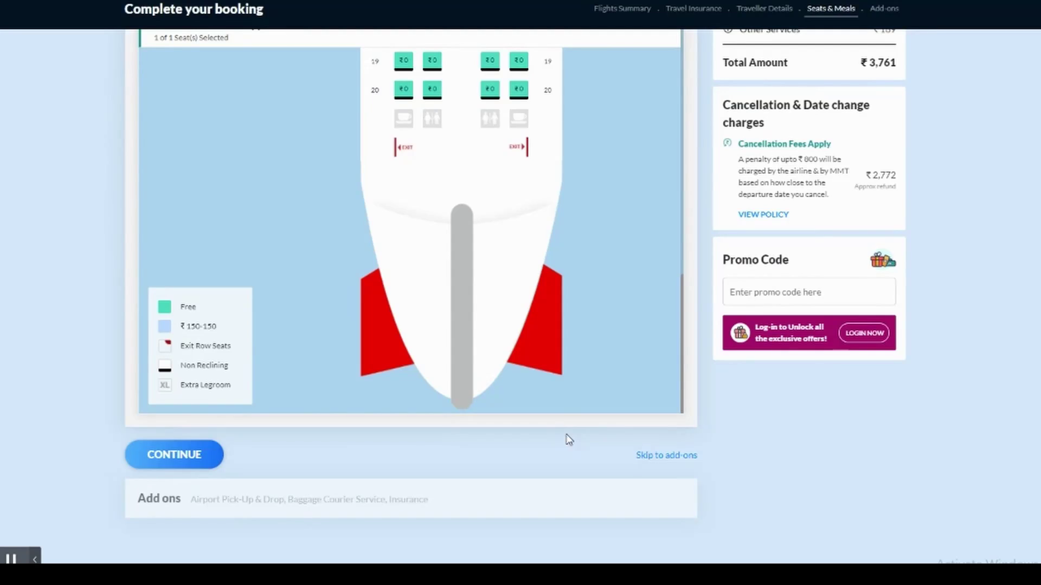
- Review the seat-type legend and map, then confirm seat 11F to reach Add-ons
{"action": "left_click_drag", "start_coordinate": [192, 327], "coordinate": [230, 332]}
{"action": "left_click_drag", "start_coordinate": [177, 305], "coordinate": [239, 385]}
{"action": "scroll", "coordinate": [434, 265], "scroll_direction": "up", "scroll_amount": 6}
{"action": "scroll", "coordinate": [496, 271], "scroll_direction": "up", "scroll_amount": 7}
{"action": "scroll", "coordinate": [505, 287], "scroll_direction": "down", "scroll_amount": 2}
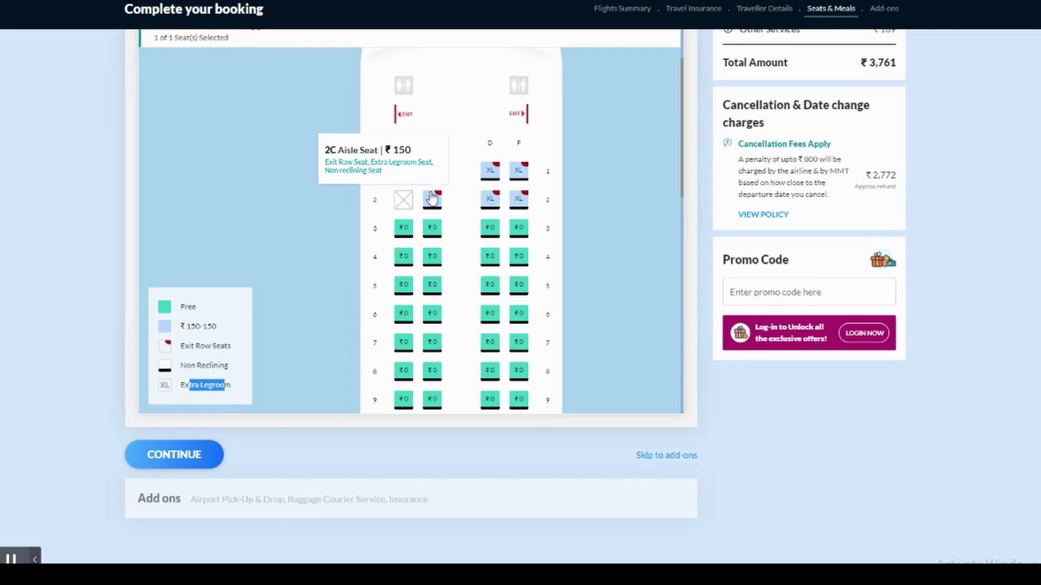
{"action": "scroll", "coordinate": [339, 337], "scroll_direction": "down", "scroll_amount": 5}
{"action": "left_click", "coordinate": [197, 460]}
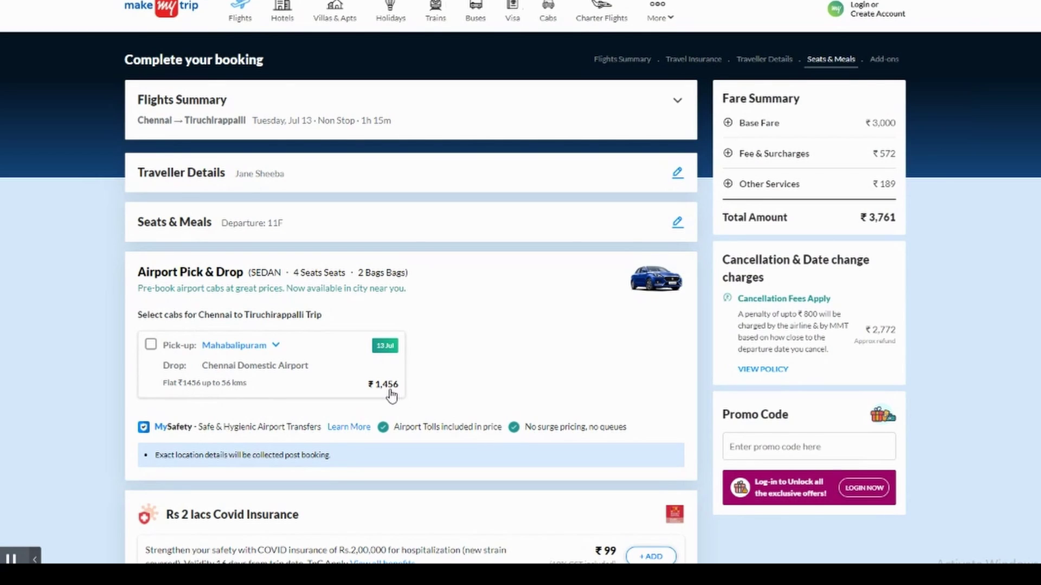
{"action": "scroll", "coordinate": [378, 405], "scroll_direction": "down", "scroll_amount": 3}
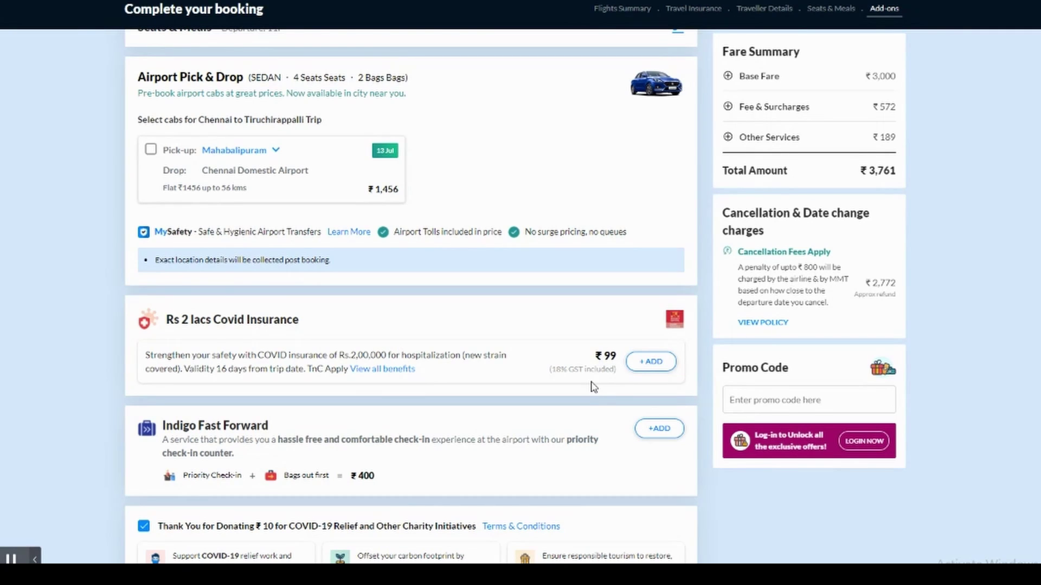
{"action": "scroll", "coordinate": [594, 386], "scroll_direction": "down", "scroll_amount": 2}
{"action": "scroll", "coordinate": [594, 387], "scroll_direction": "down", "scroll_amount": 1}
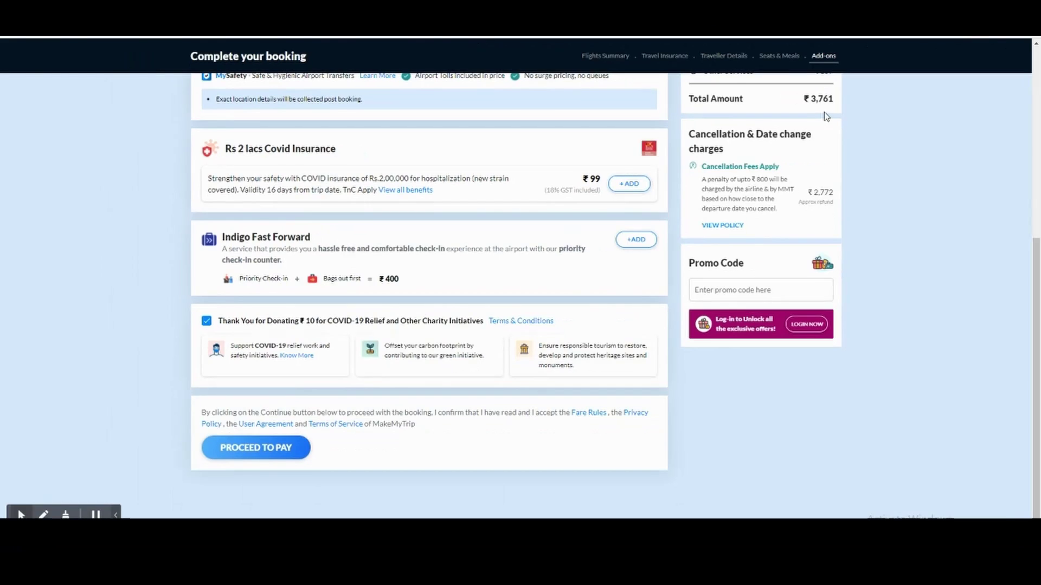
{"action": "left_click_drag", "start_coordinate": [738, 142], "coordinate": [841, 142]}
{"action": "left_click", "coordinate": [789, 169]}
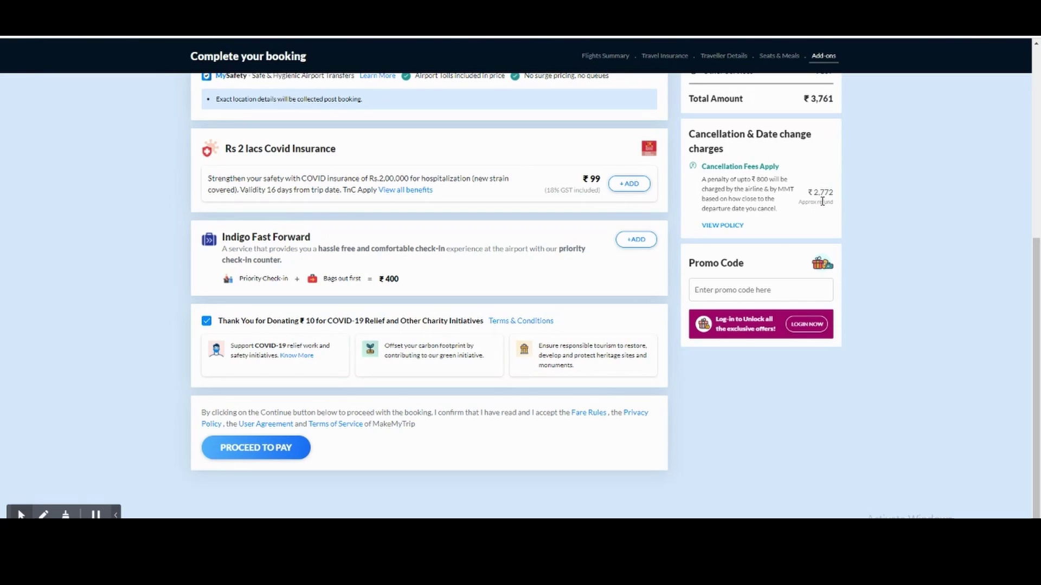
- Proceed to payment (₹4,051 due) and look at the UPI, card and PayLater options
{"action": "left_click", "coordinate": [260, 452]}
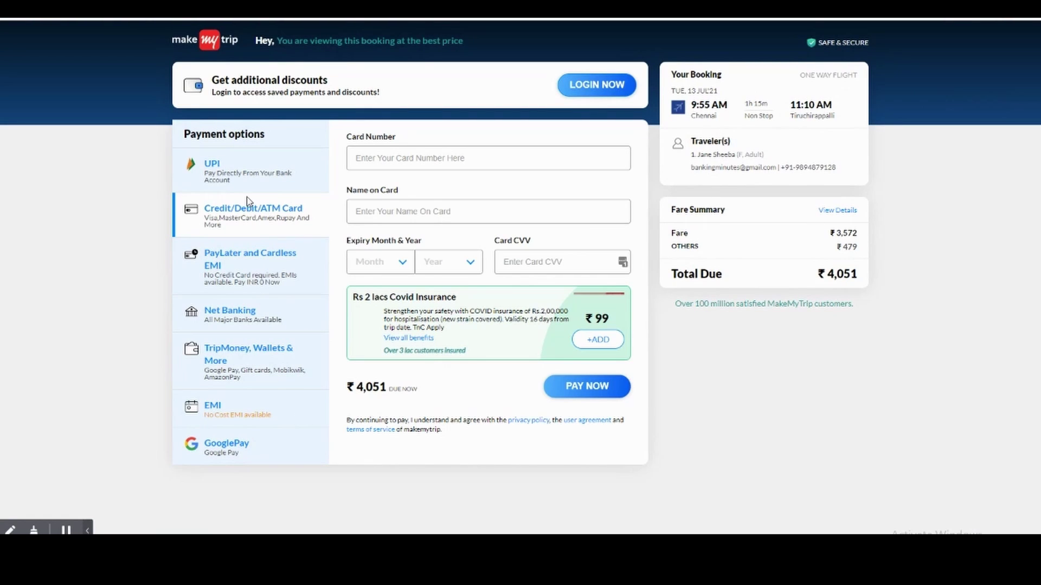
{"action": "left_click", "coordinate": [225, 175]}
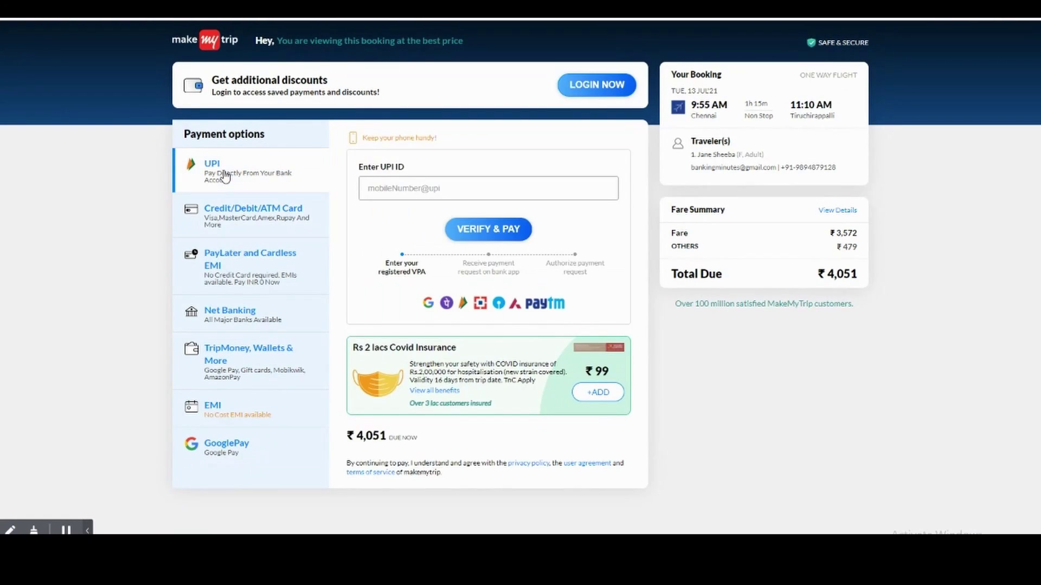
{"action": "left_click", "coordinate": [381, 190]}
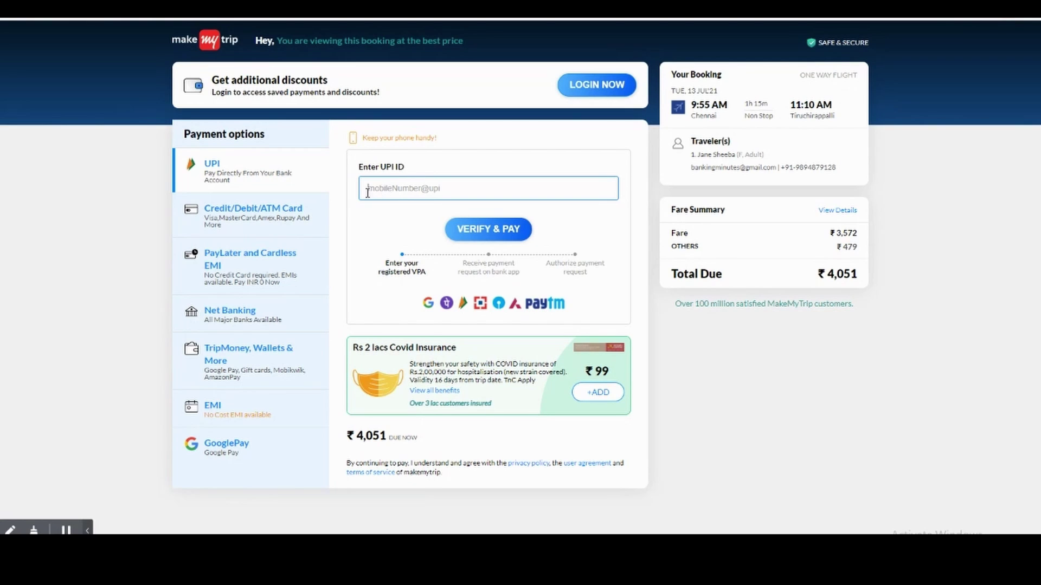
{"action": "left_click", "coordinate": [236, 213]}
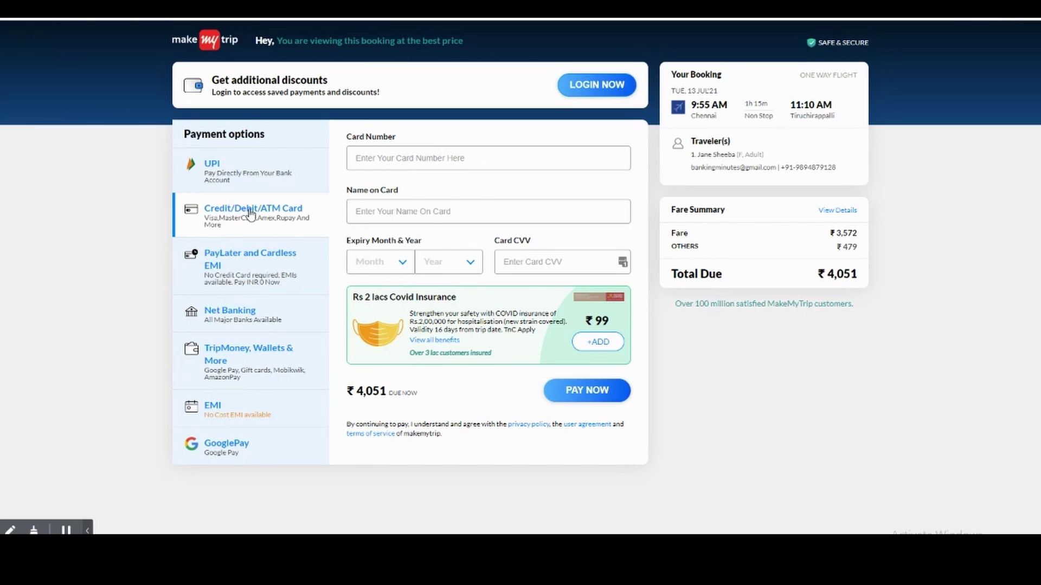
{"action": "left_click", "coordinate": [252, 278]}
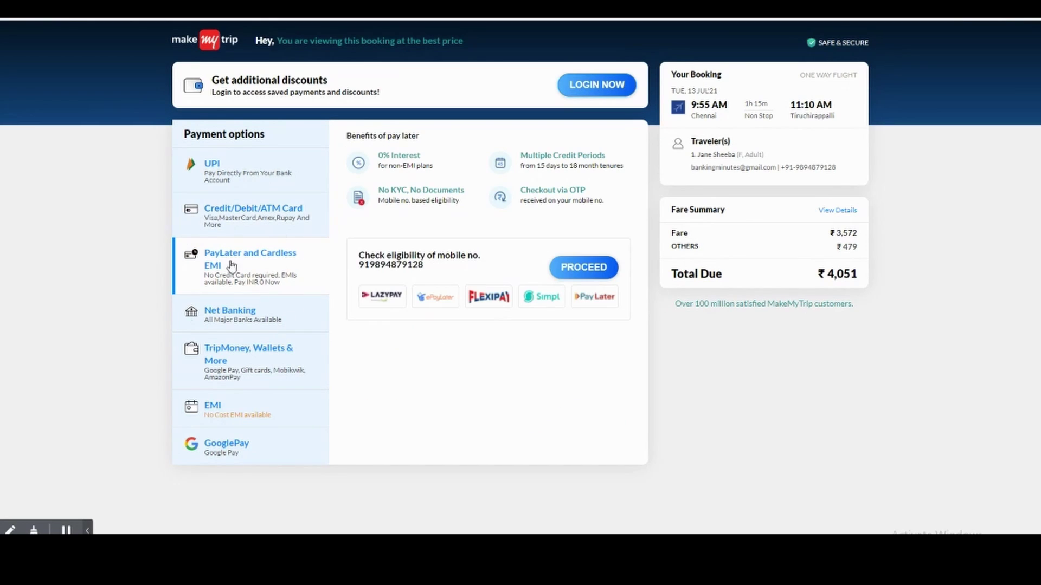
- Choose Net Banking and expand the full list of banks
{"action": "left_click", "coordinate": [224, 317]}
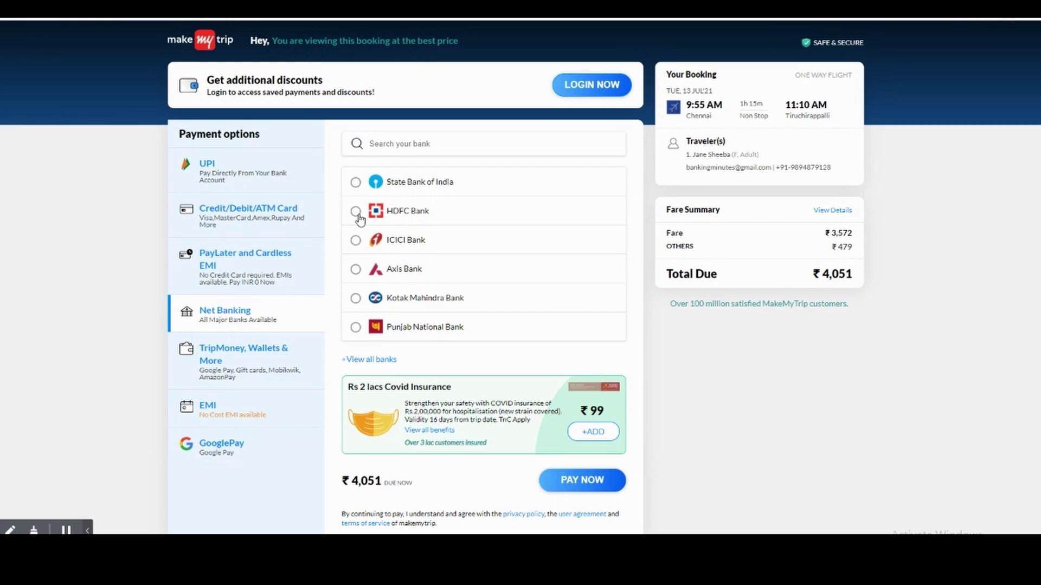
{"action": "left_click", "coordinate": [368, 360]}
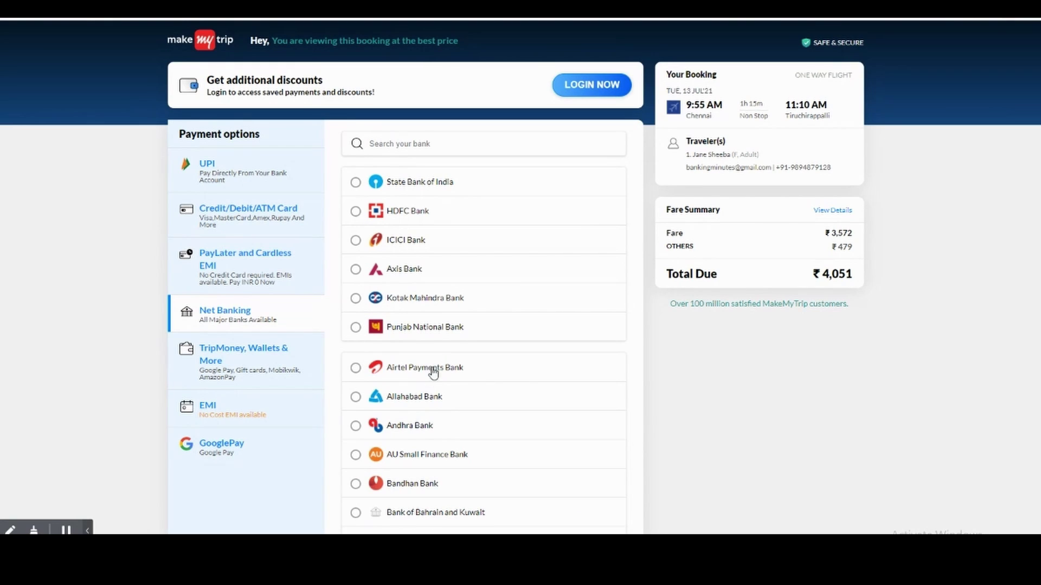
{"action": "scroll", "coordinate": [421, 390], "scroll_direction": "down", "scroll_amount": 5}
{"action": "scroll", "coordinate": [415, 394], "scroll_direction": "down", "scroll_amount": 13}
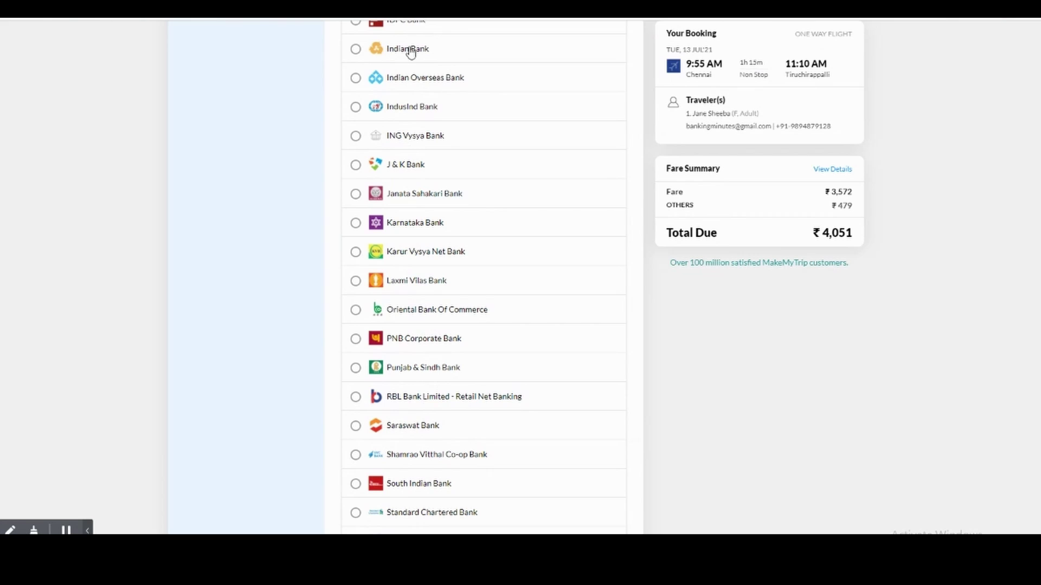
{"action": "scroll", "coordinate": [401, 409], "scroll_direction": "down", "scroll_amount": 7}
{"action": "scroll", "coordinate": [428, 380], "scroll_direction": "up", "scroll_amount": 7}
{"action": "scroll", "coordinate": [437, 362], "scroll_direction": "up", "scroll_amount": 15}
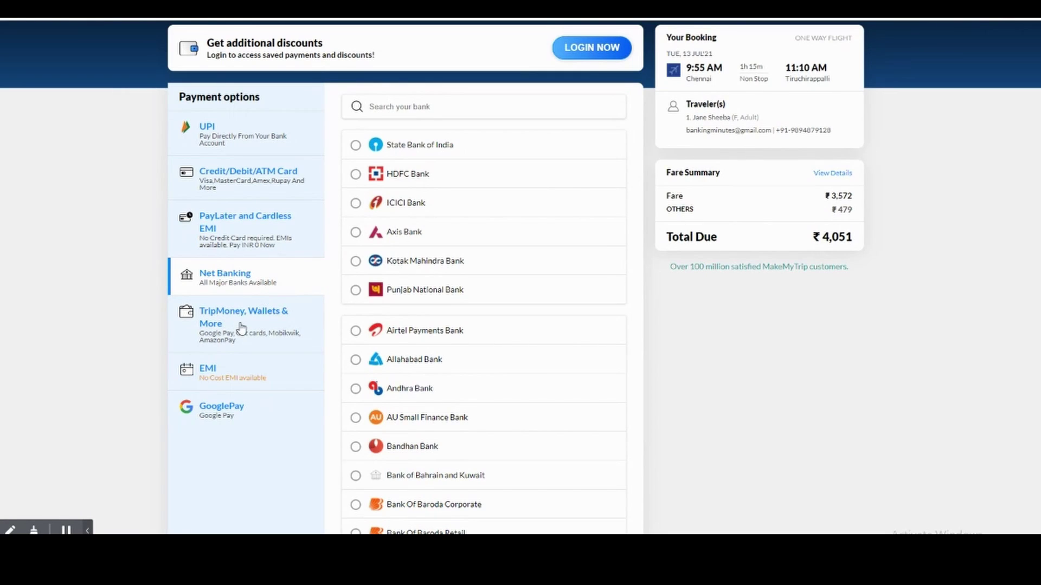
- Pay with Google Pay, entering the UPI ID with the okicici handle, and start verification
{"action": "left_click", "coordinate": [237, 324]}
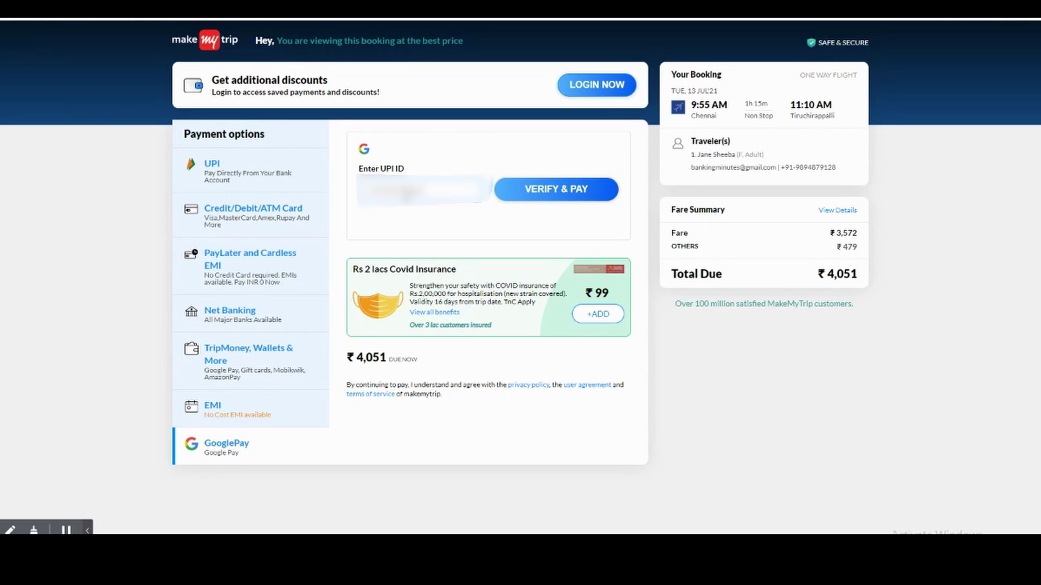
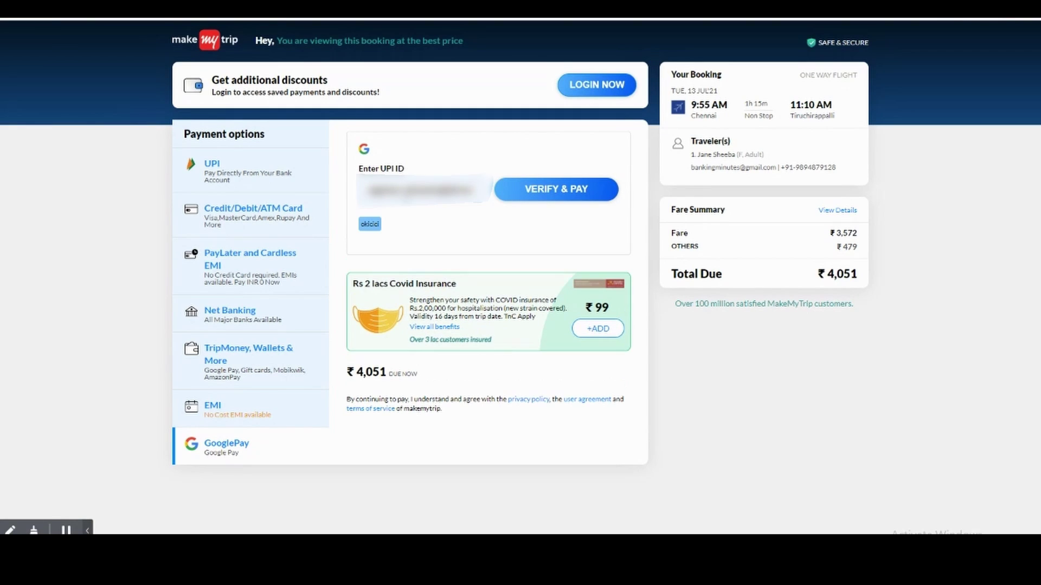
{"action": "left_click", "coordinate": [374, 227]}
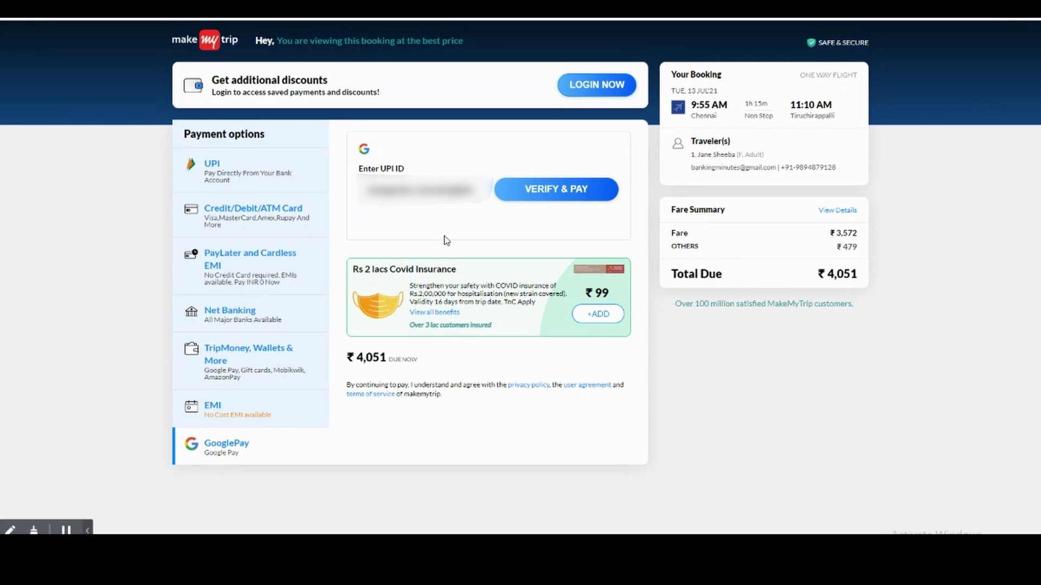
{"action": "left_click", "coordinate": [554, 200]}
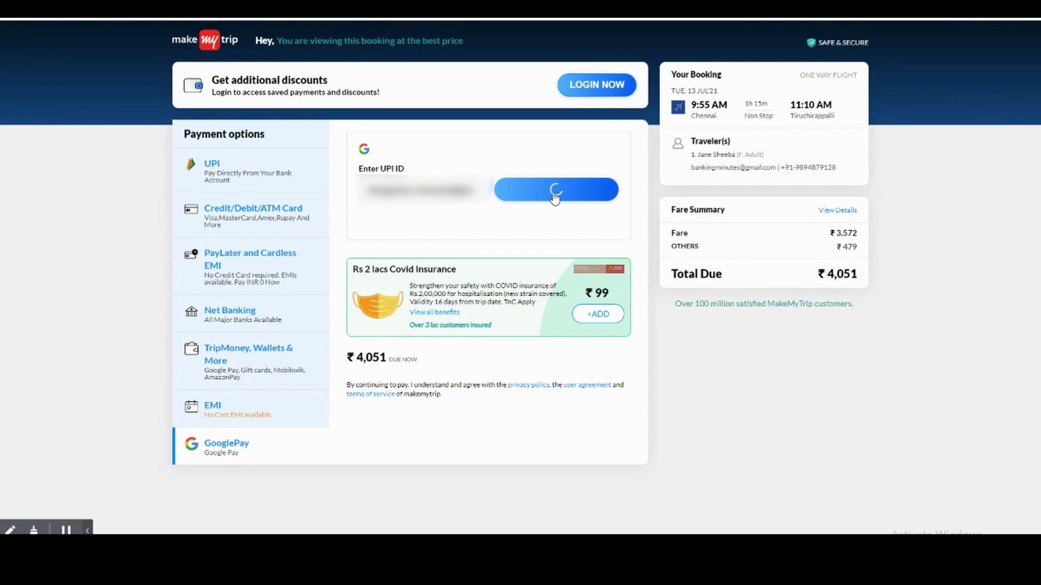